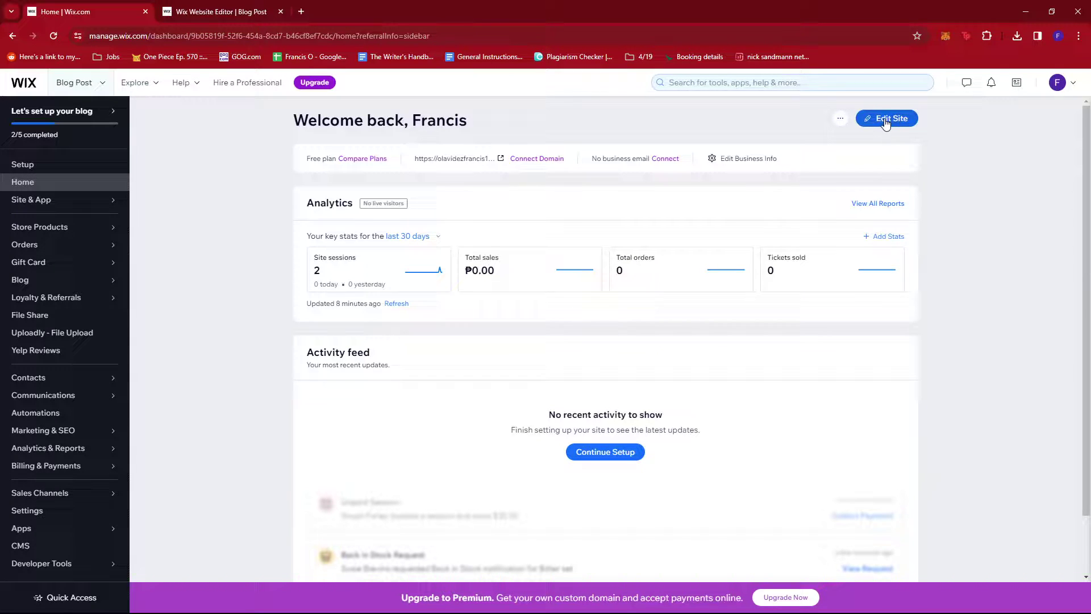
Switch to the Website Editor and look over the home page
left_click(227, 11)
scroll(423, 258, "down", 4)
scroll(423, 258, "up", 4)
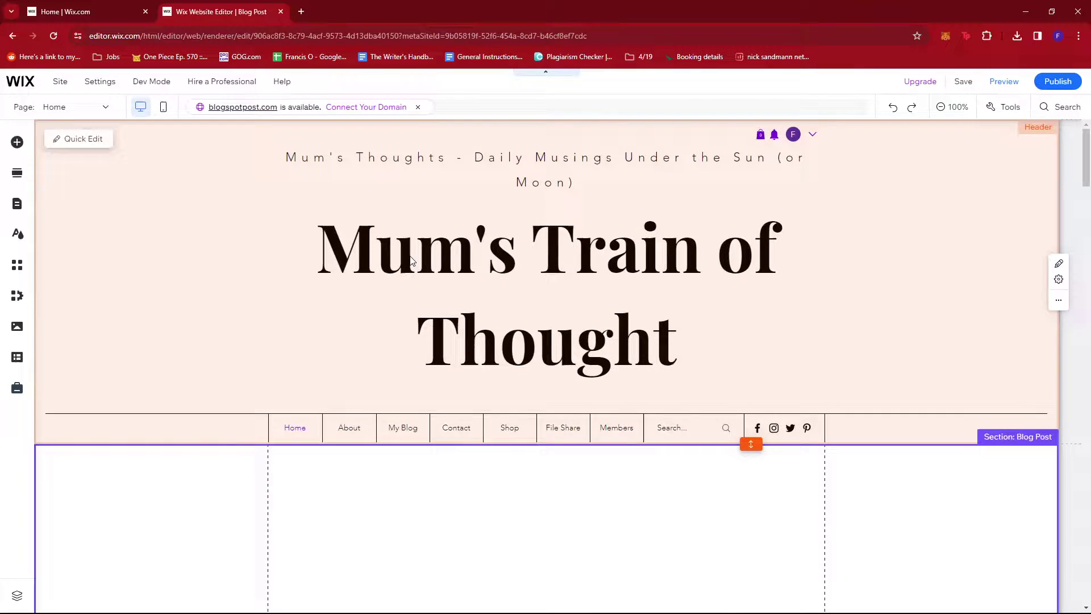
scroll(429, 260, "down", 4)
scroll(554, 273, "up", 4)
scroll(558, 341, "down", 3)
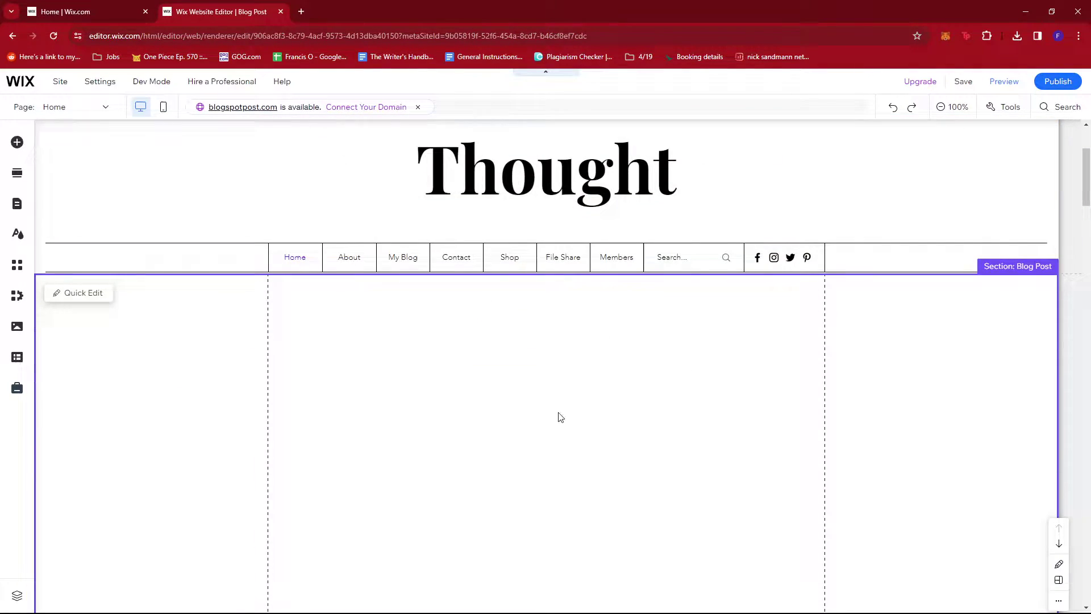
scroll(517, 403, "down", 4)
scroll(565, 397, "up", 3)
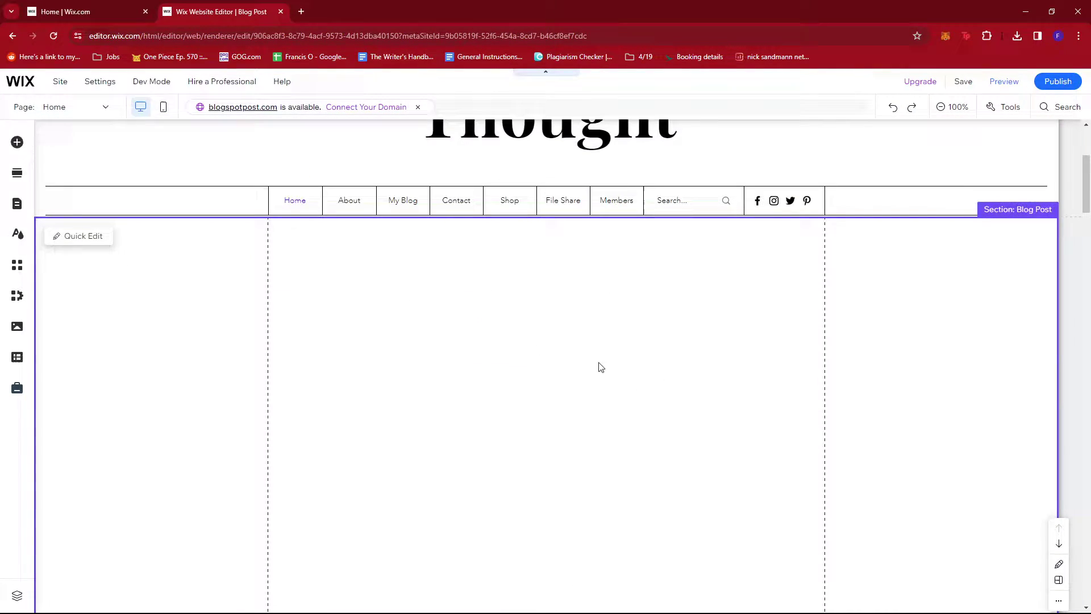
scroll(492, 299, "down", 2)
scroll(492, 352, "up", 5)
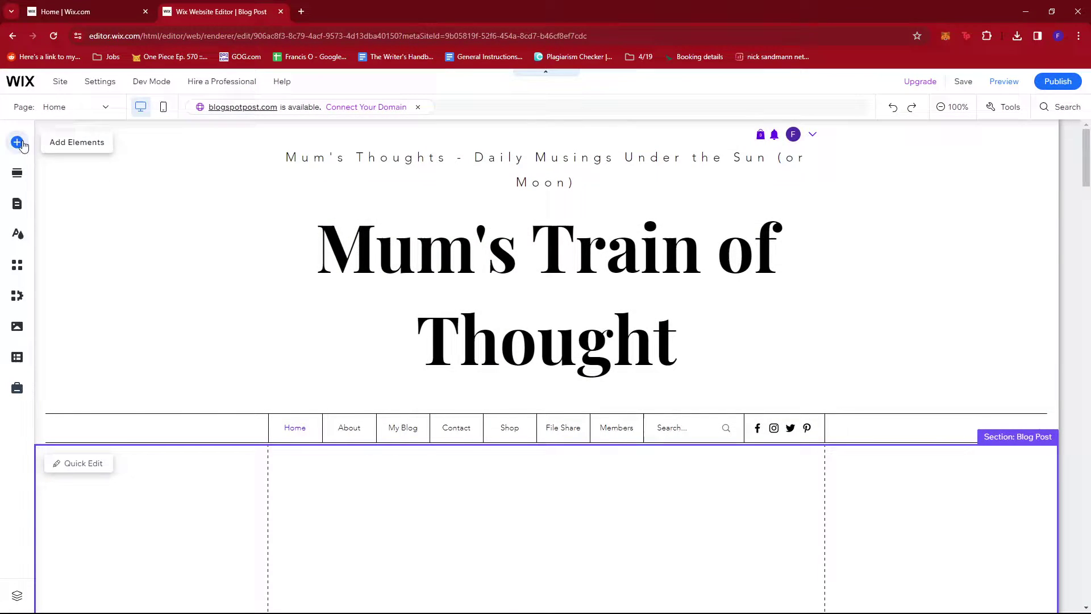
Add the Wix Events app to the home page, creating an Upcoming Events section with three sample cards
left_click(21, 144)
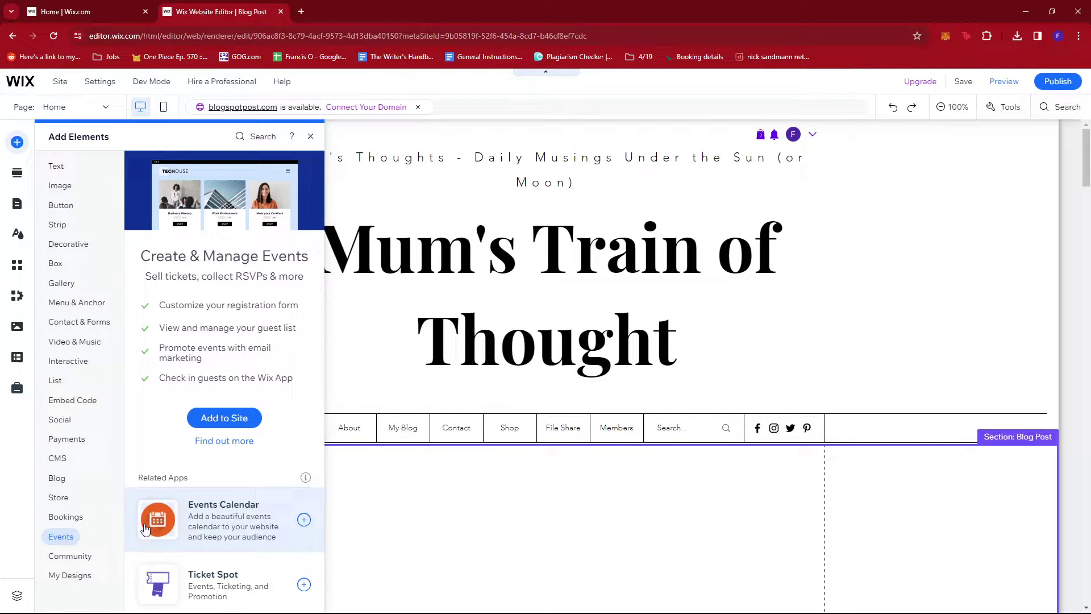
left_click(240, 421)
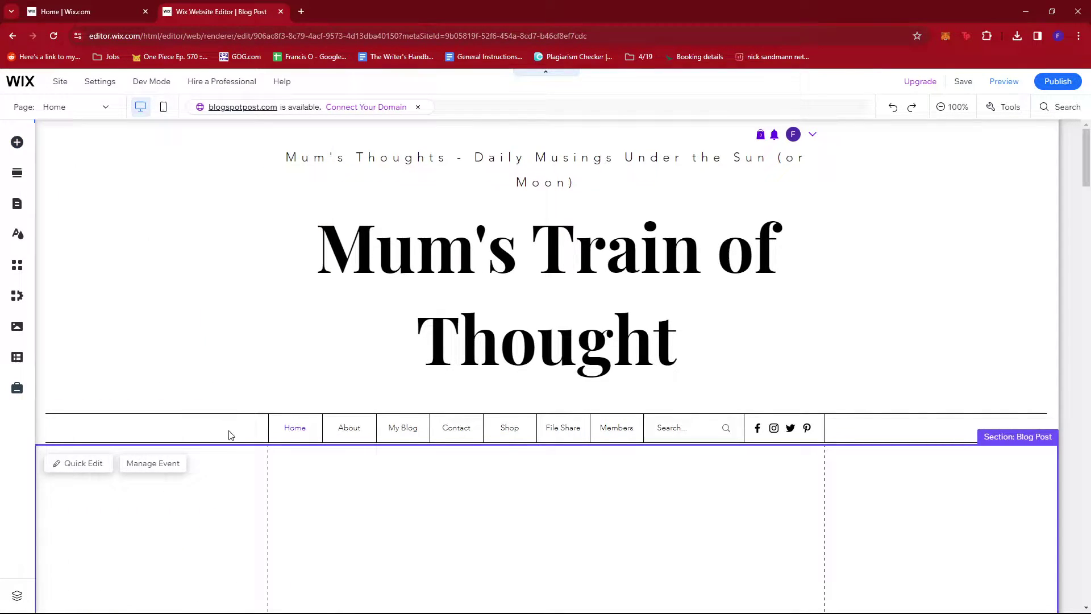
scroll(717, 314, "down", 3)
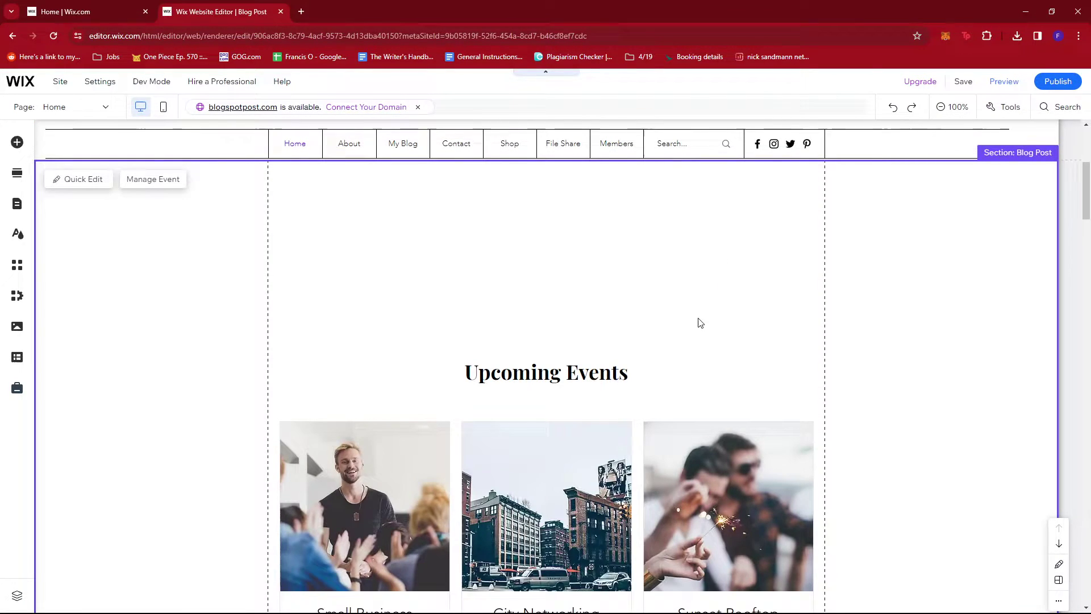
scroll(699, 330, "down", 1)
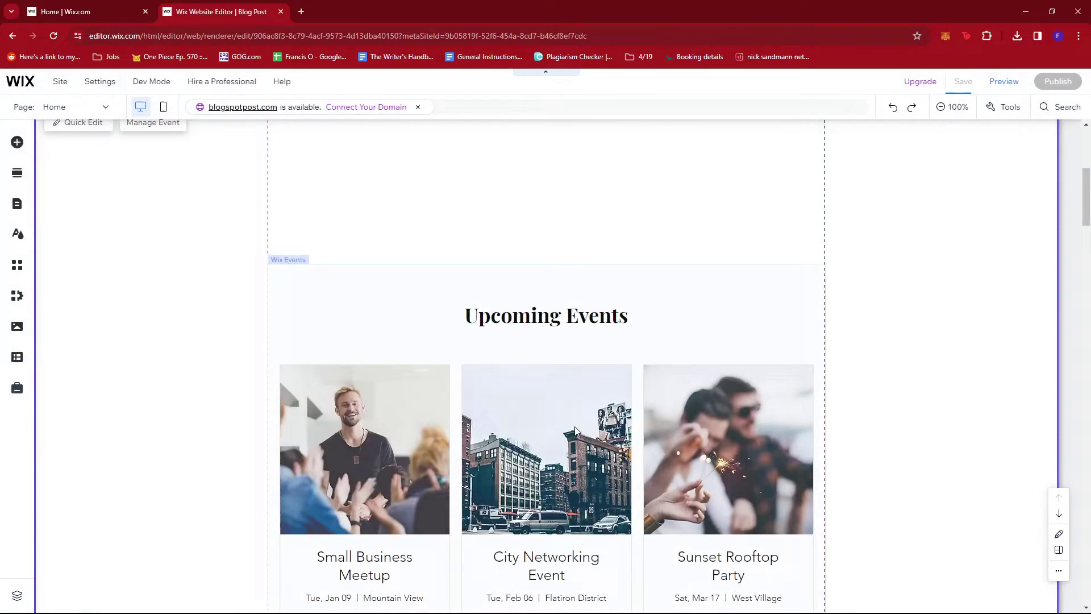
Select the events widget and start a new Ticketed event in the Events dashboard
left_click(685, 186)
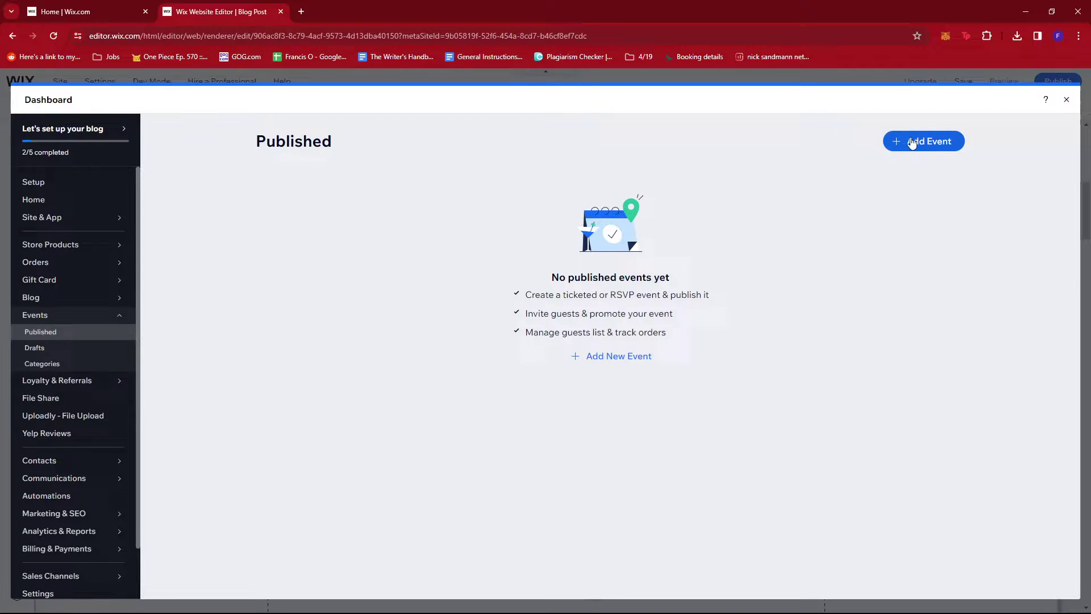
left_click(947, 144)
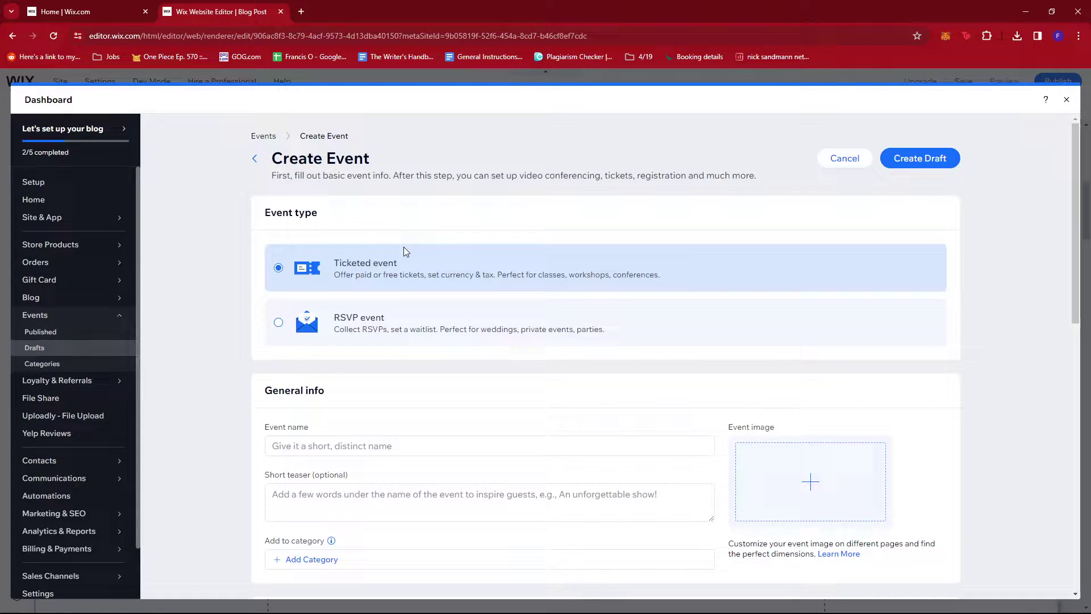
Enter 'Concert for a Cause' as the event name
scroll(393, 245, "down", 3)
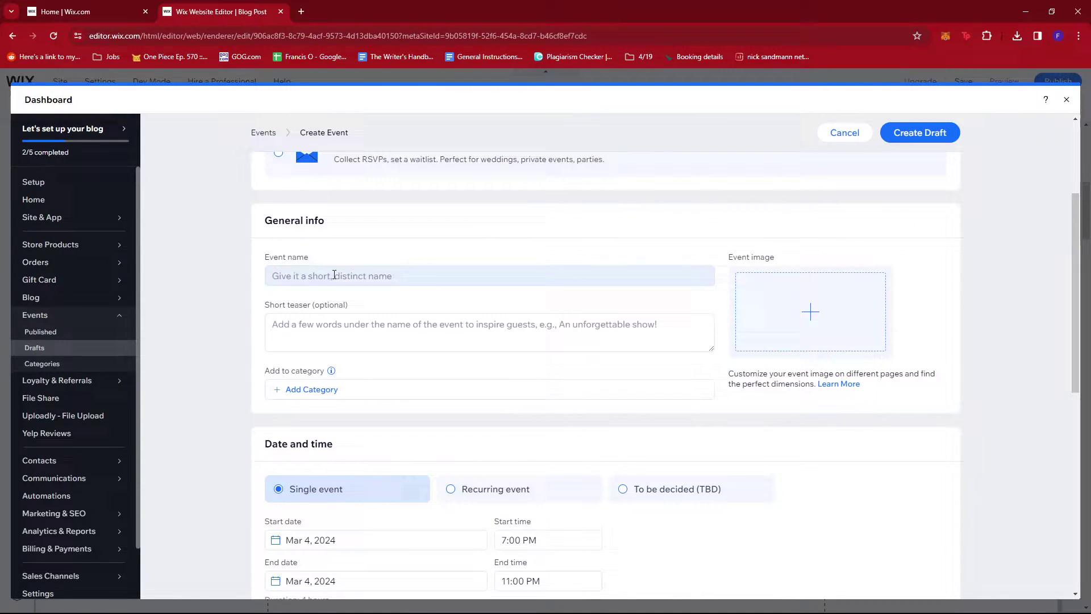
left_click(360, 279)
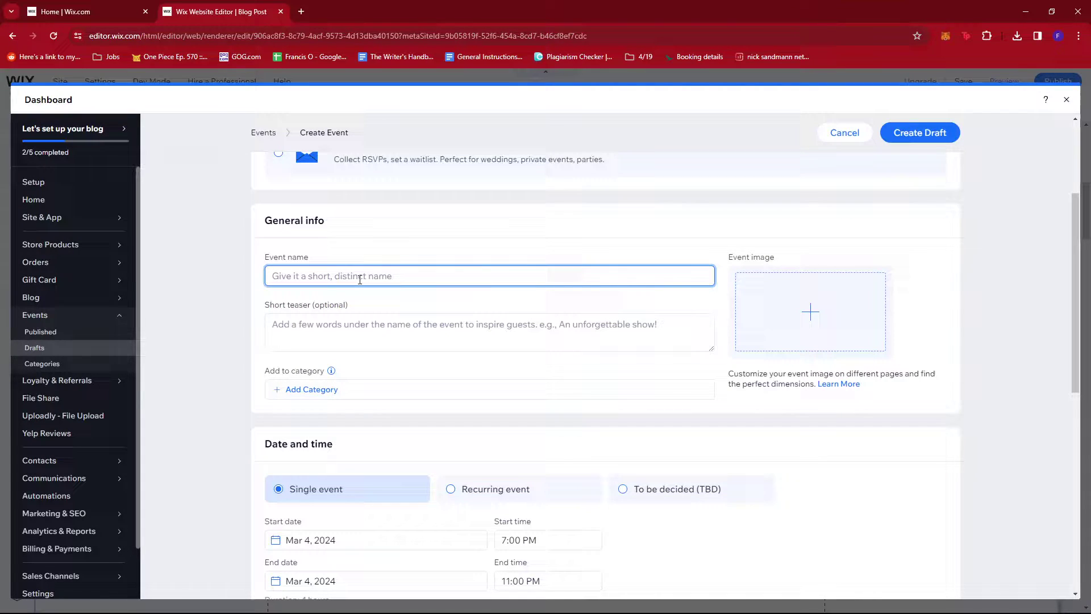
type("Concert for a Cause")
Assign the event to the Concert category
scroll(429, 290, "down", 2)
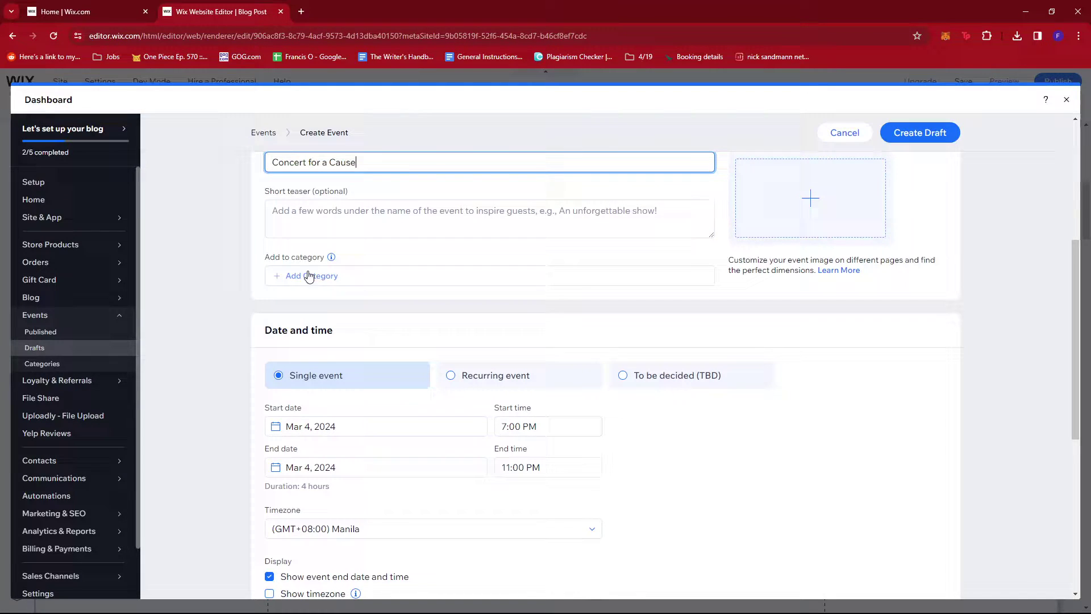
left_click(326, 277)
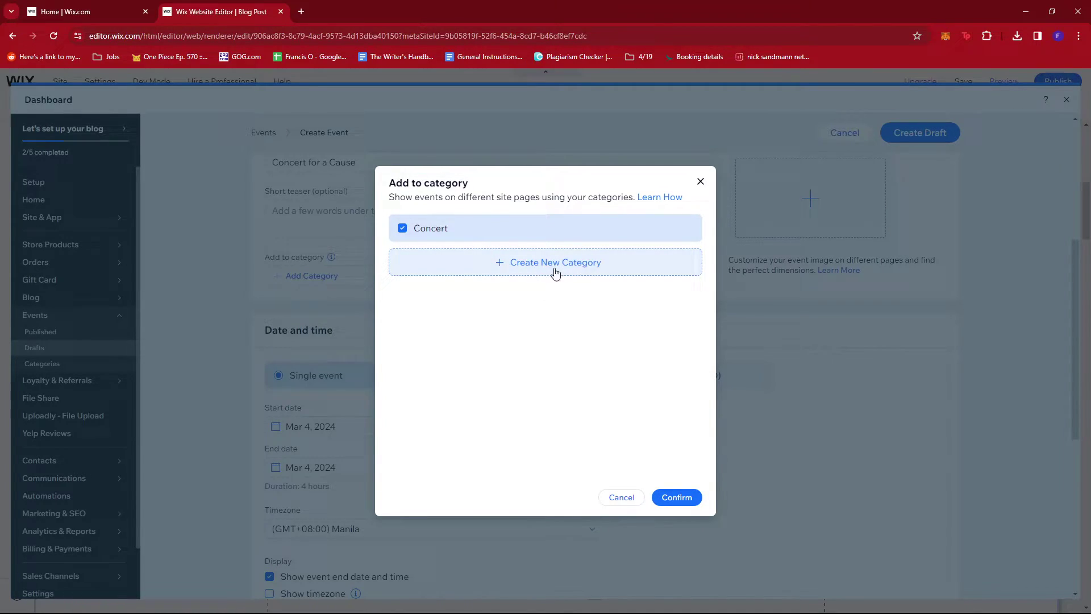
left_click(676, 497)
scroll(670, 463, "up", 3)
scroll(682, 450, "down", 1)
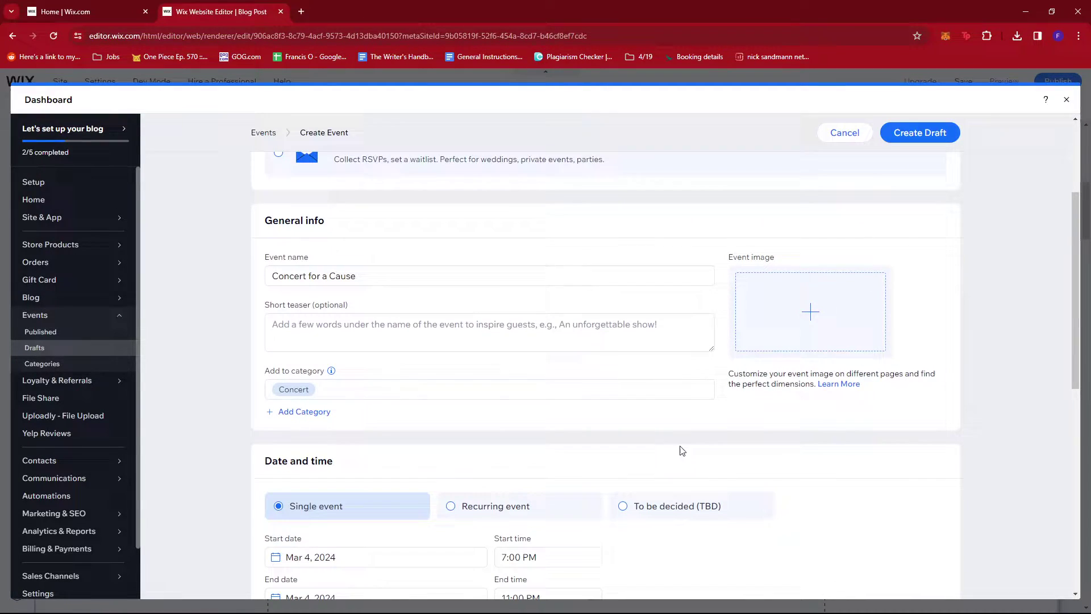
scroll(812, 310, "down", 1)
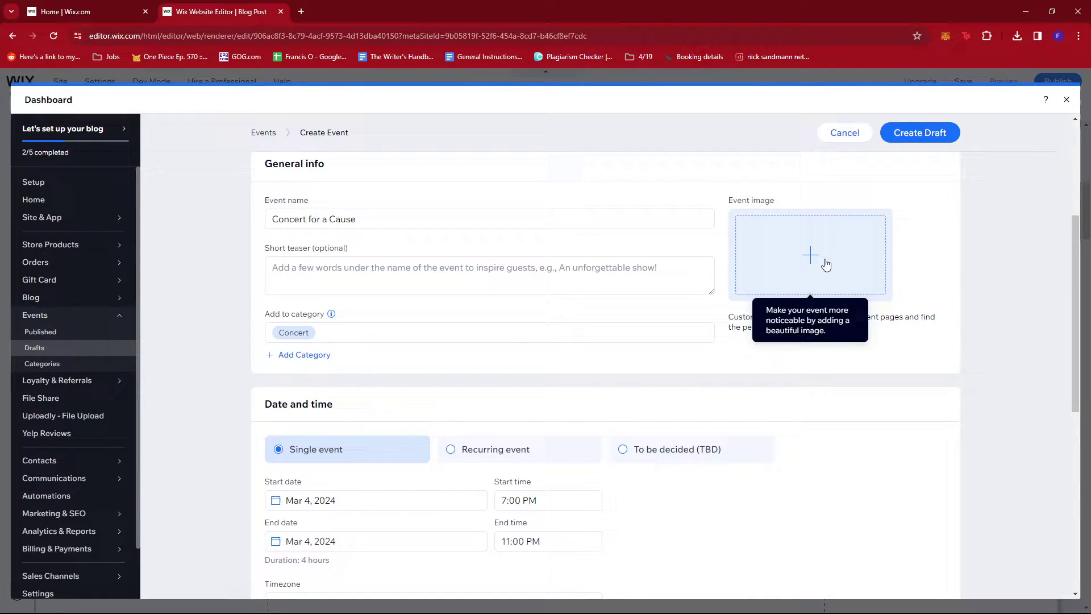
Use the Concert.jpg crowd photo as the event image
left_click(822, 260)
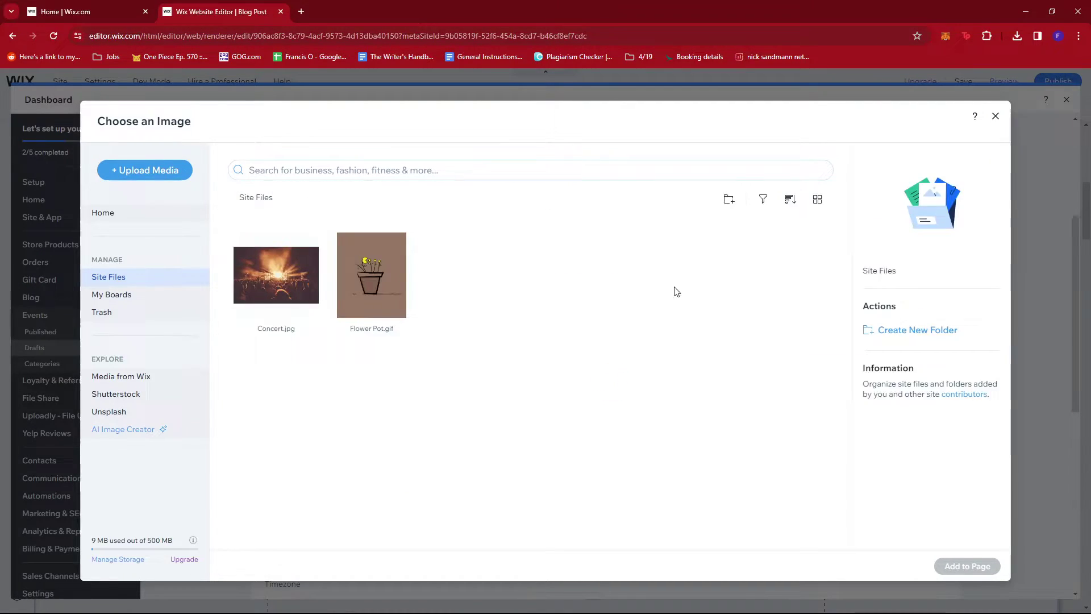
left_click(270, 285)
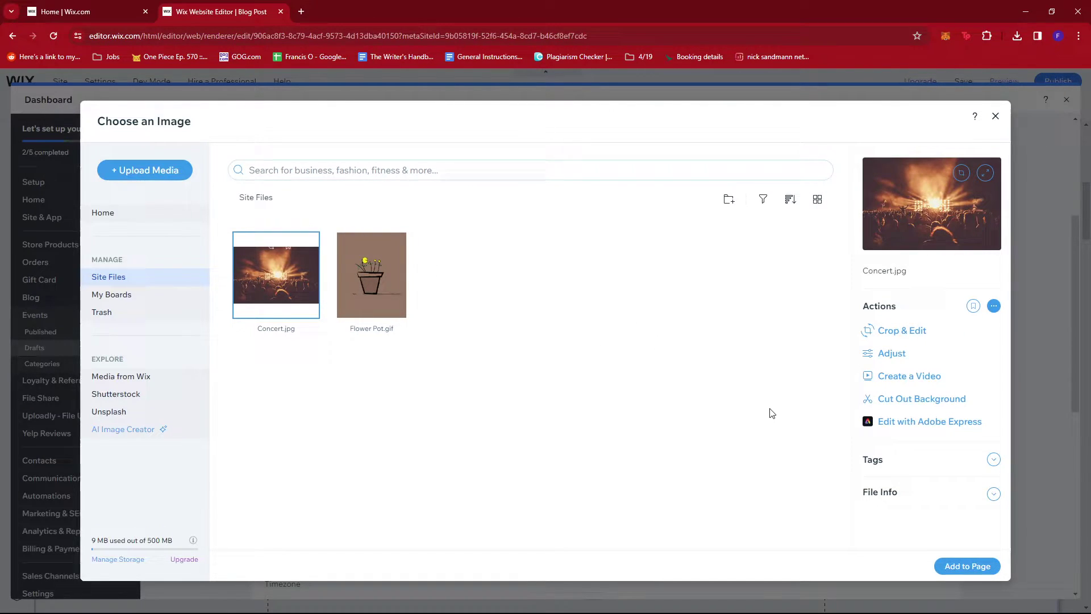
left_click(968, 565)
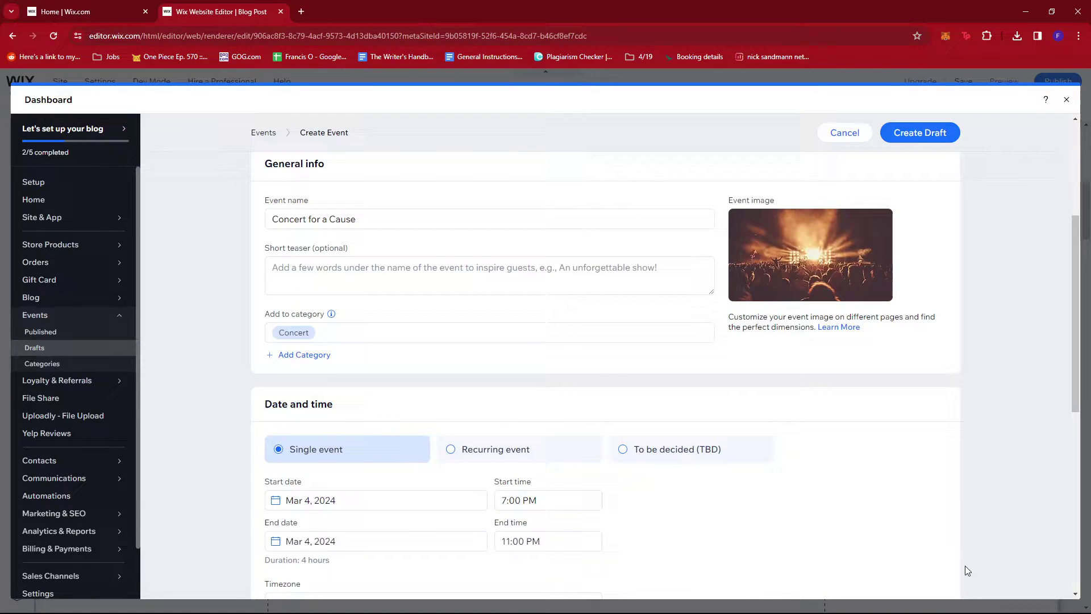
Scroll down the Create Event form past the date settings to the Location section
scroll(928, 568, "down", 3)
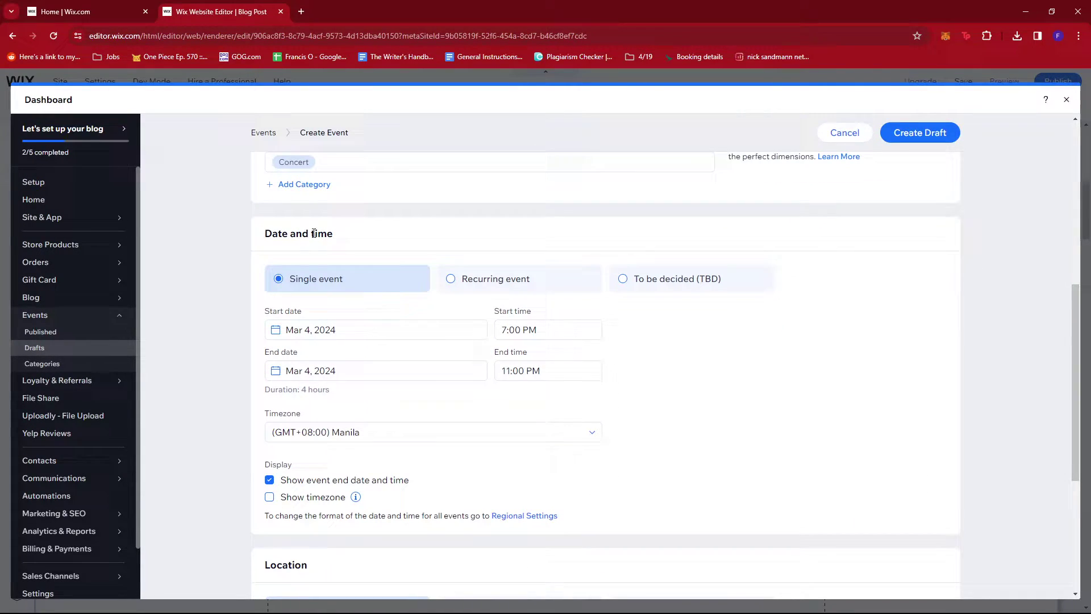
scroll(341, 248, "down", 2)
scroll(465, 215, "up", 2)
scroll(380, 280, "down", 1)
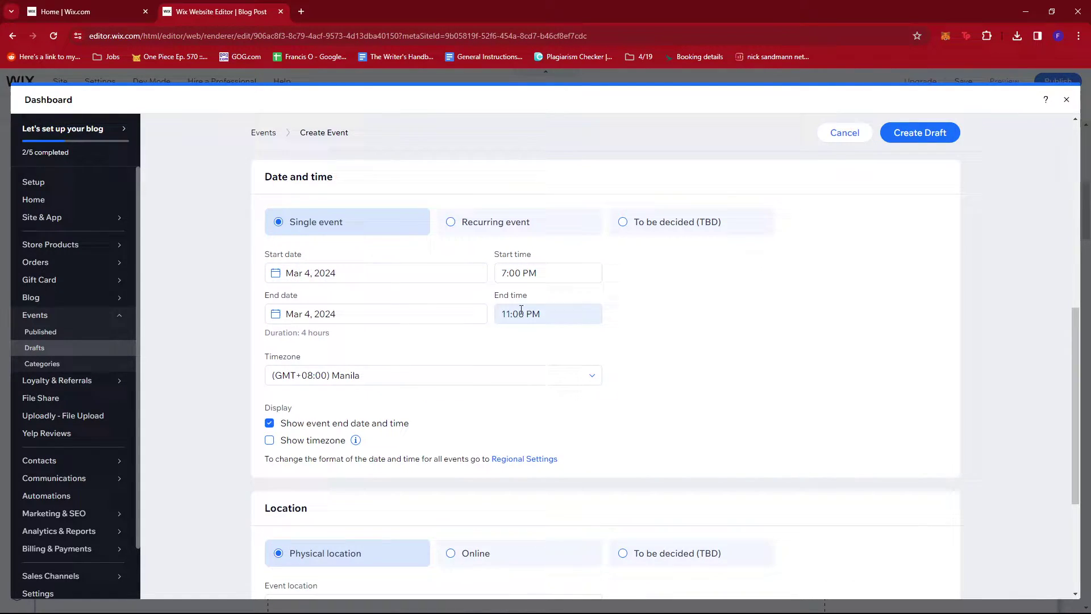
scroll(465, 310, "down", 1)
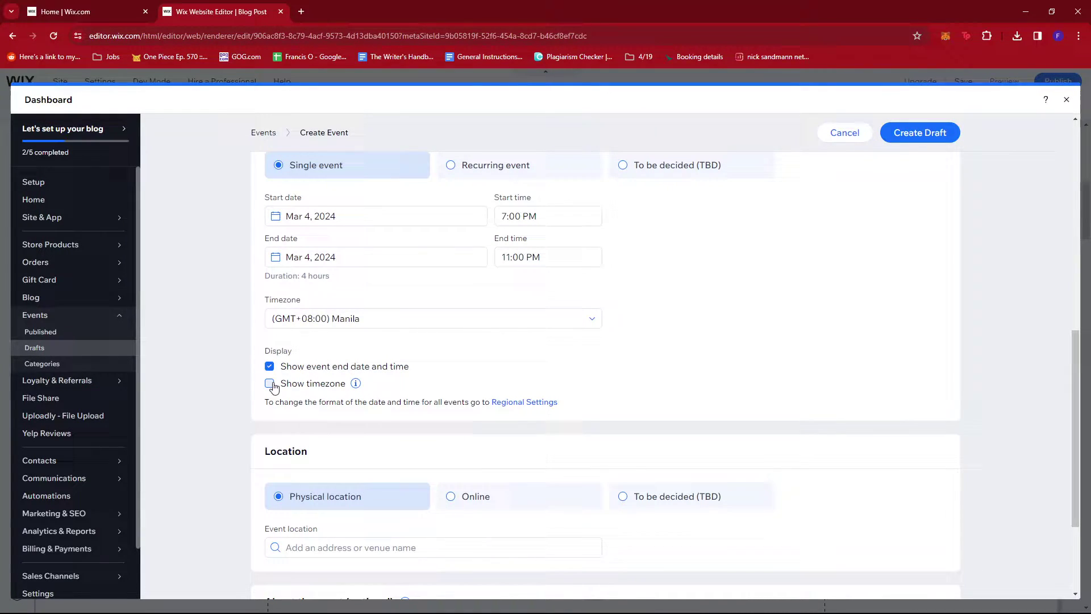
scroll(310, 383, "down", 2)
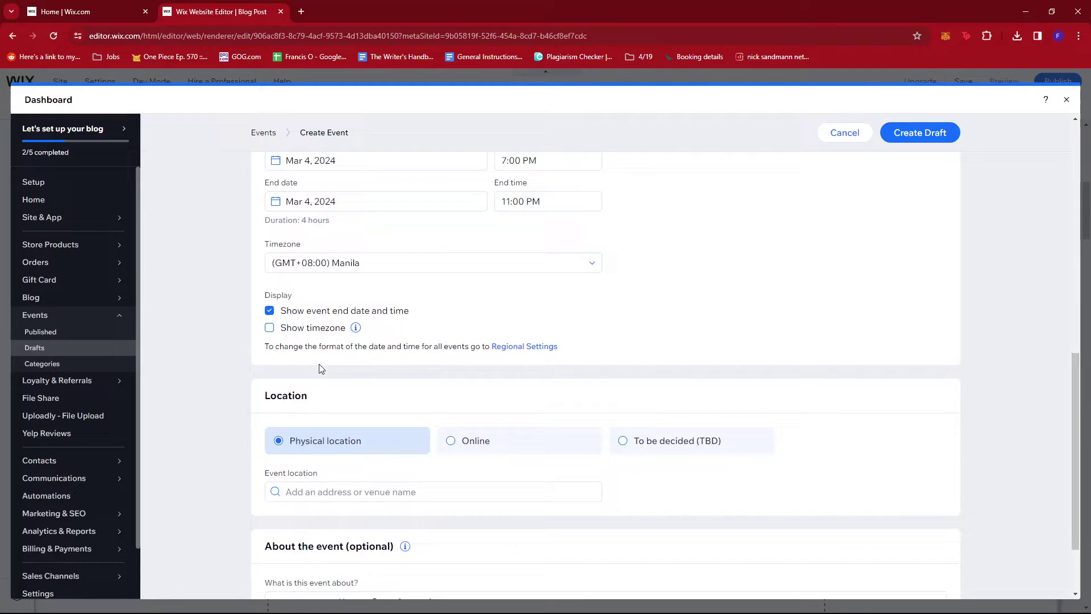
scroll(395, 363, "down", 1)
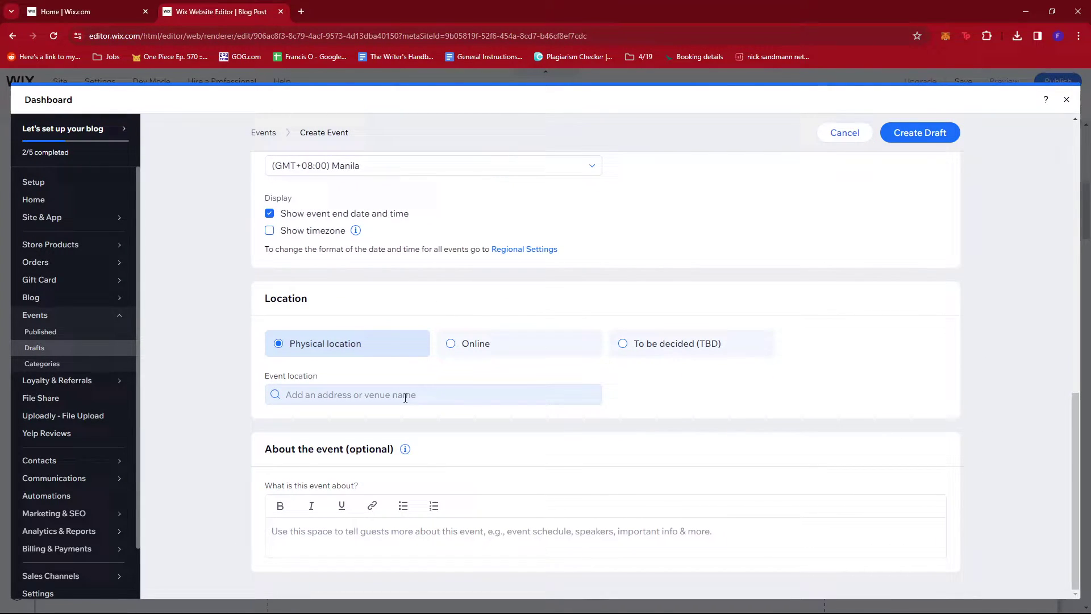
Set the event location to Araneta Coliseum on General Roxas Ave, Cubao, Quezon City
left_click(405, 397)
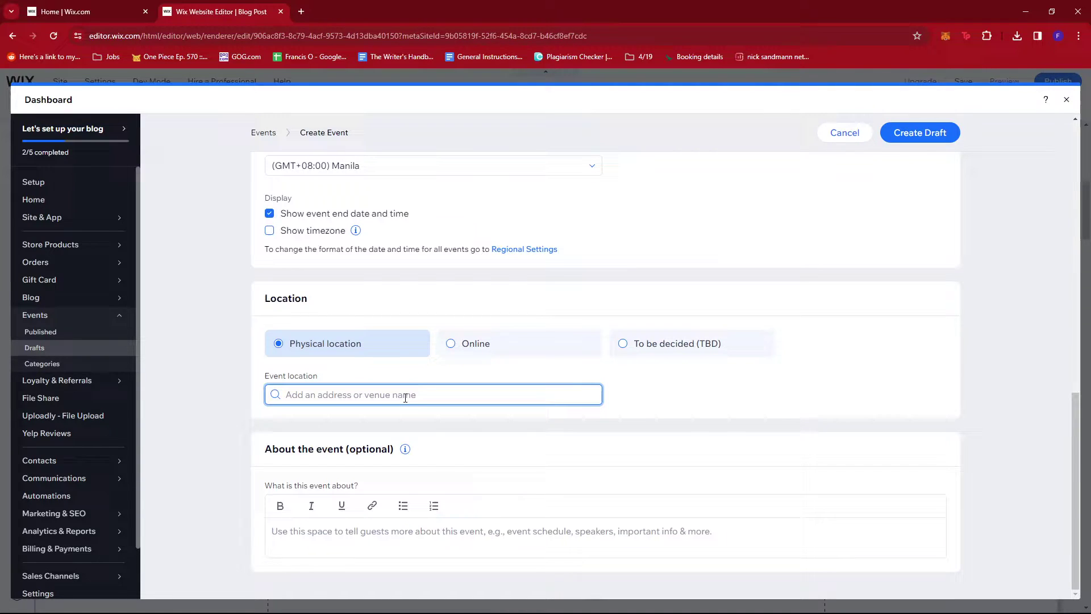
type("Araneta")
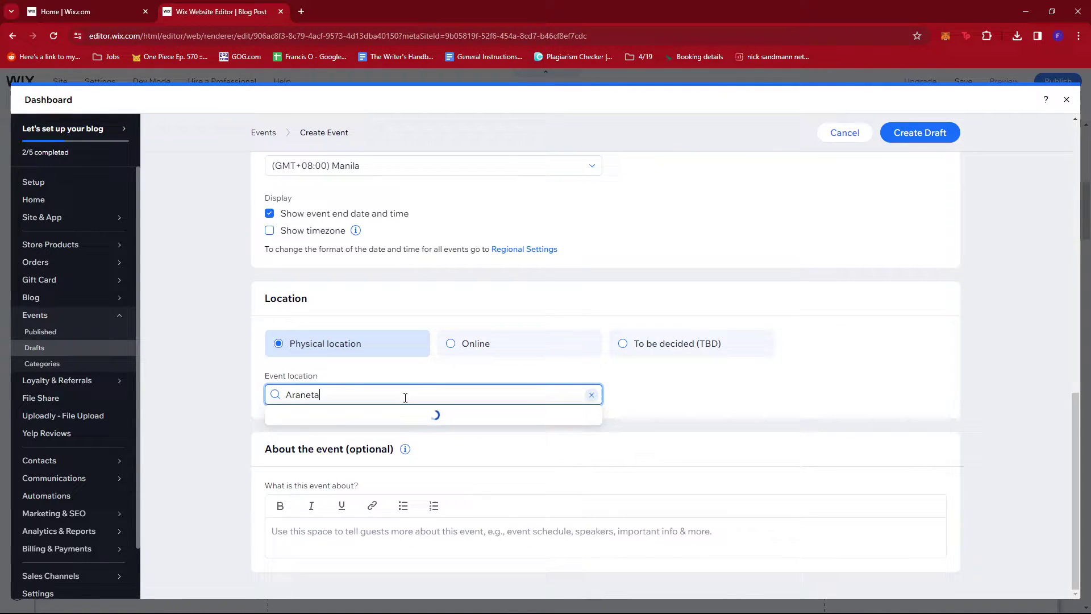
type(" Coliseu")
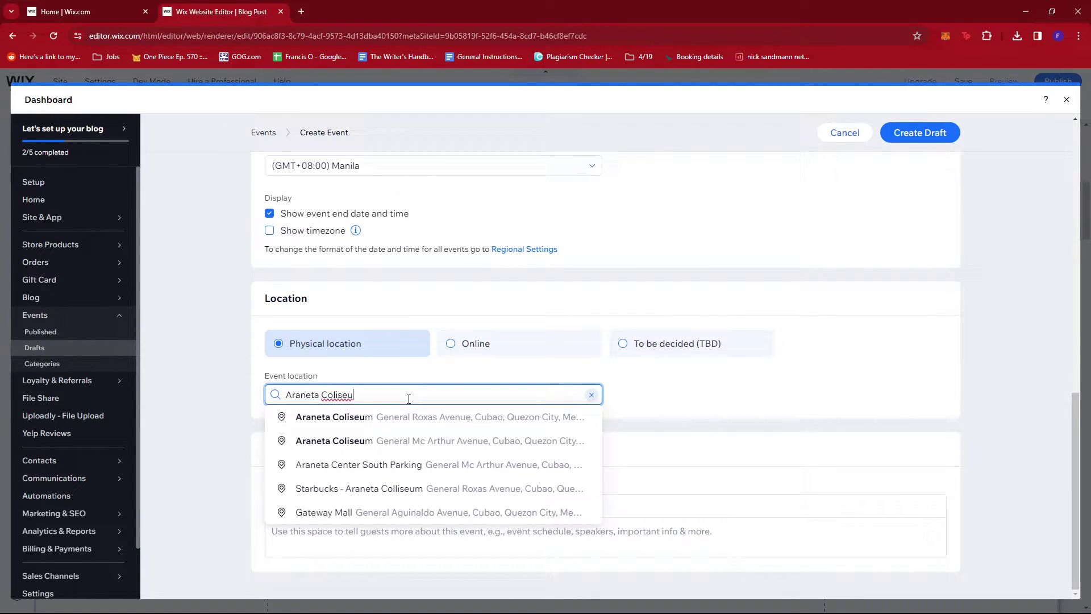
left_click(369, 417)
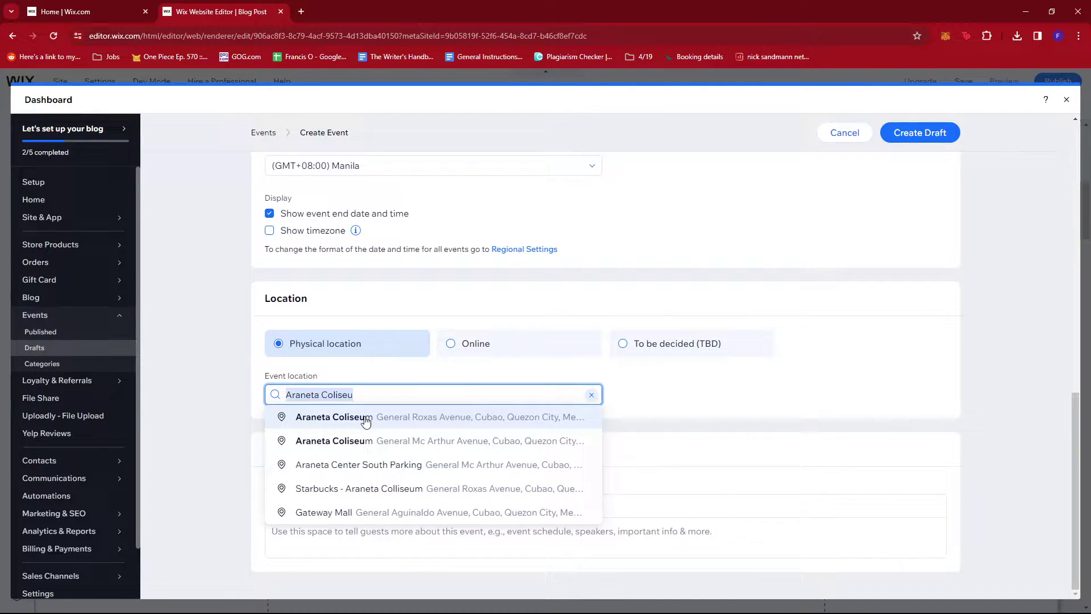
scroll(742, 368, "down", 1)
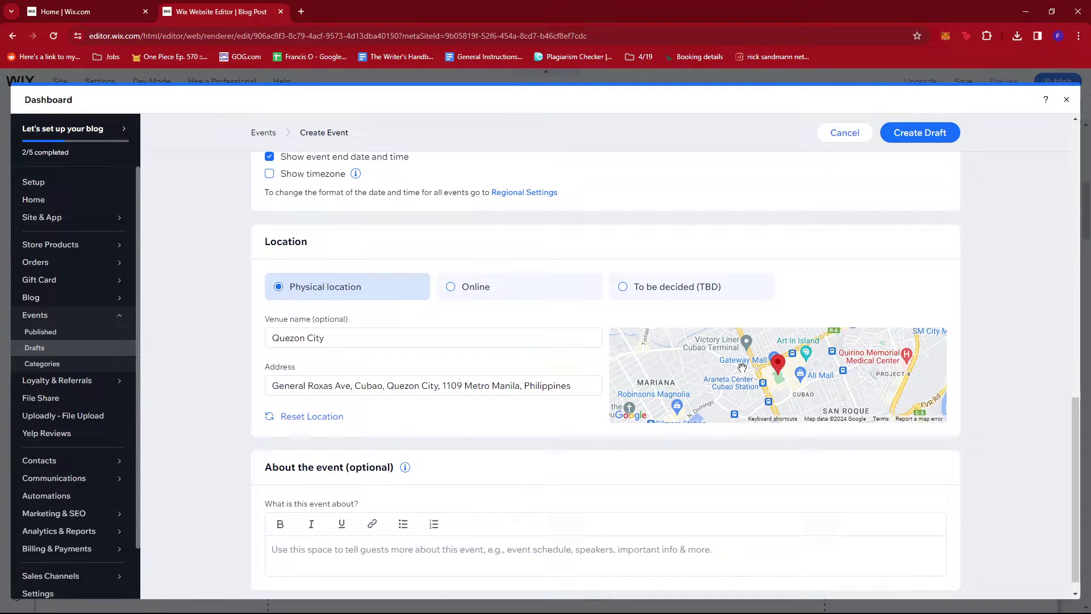
scroll(761, 366, "down", 1)
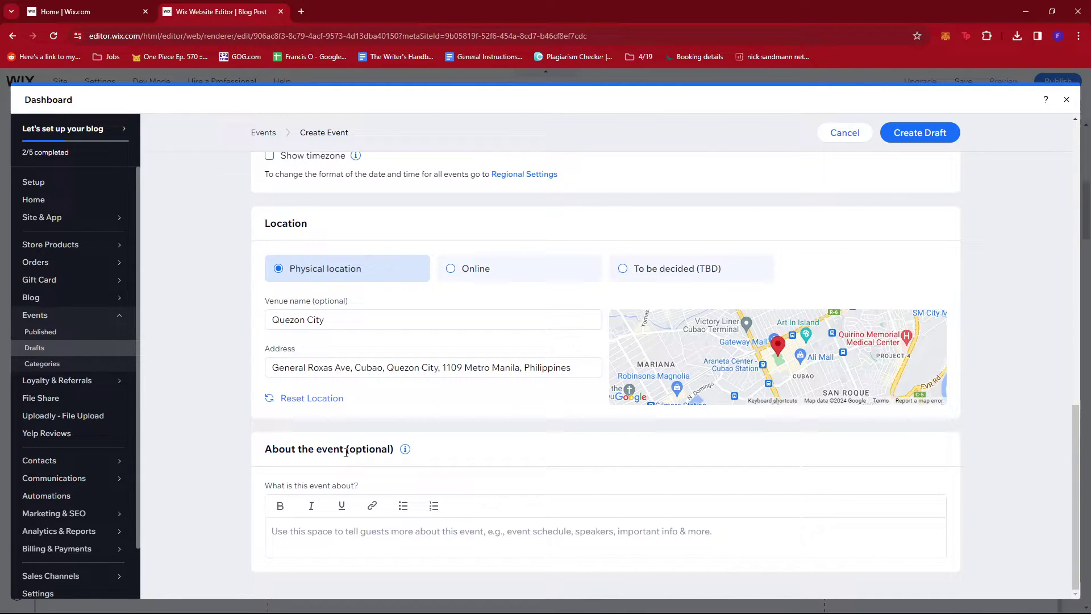
scroll(562, 494, "up", 10)
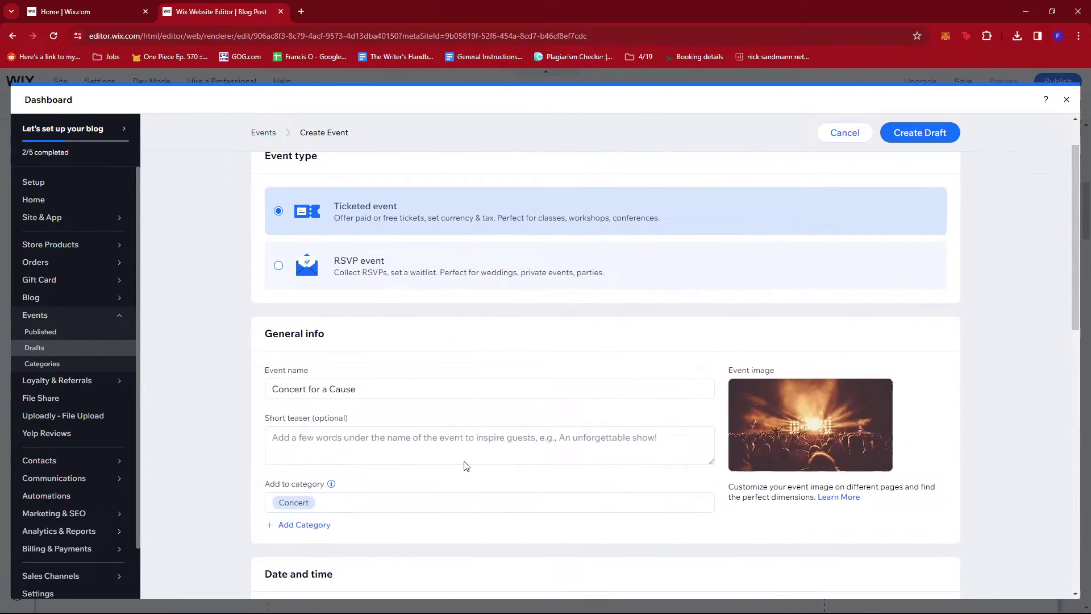
scroll(602, 369, "up", 1)
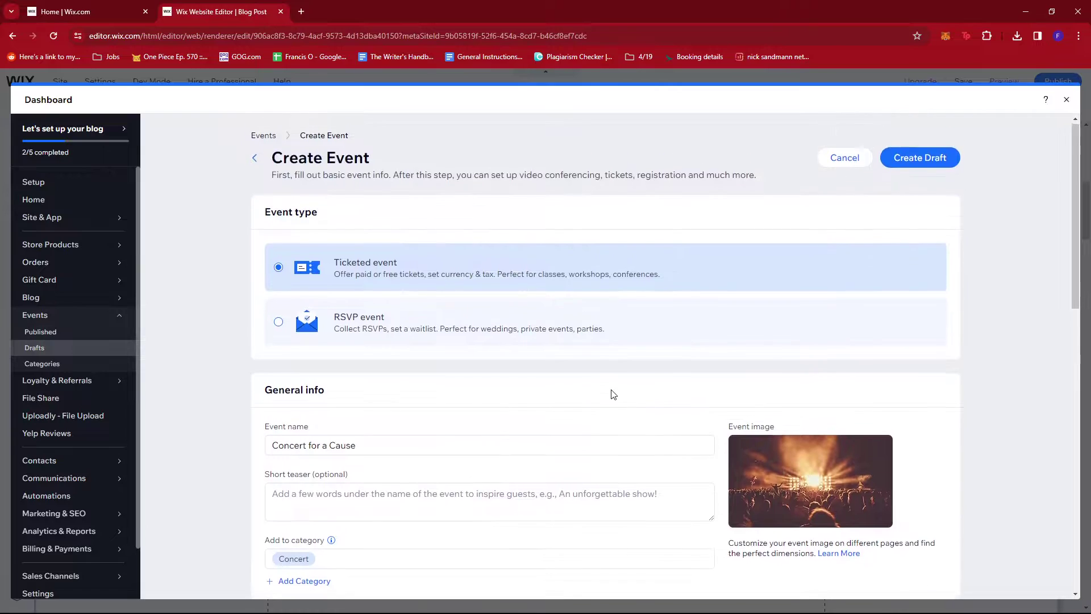
Save Concert for a Cause as a draft and begin creating a ticket for it
left_click(915, 164)
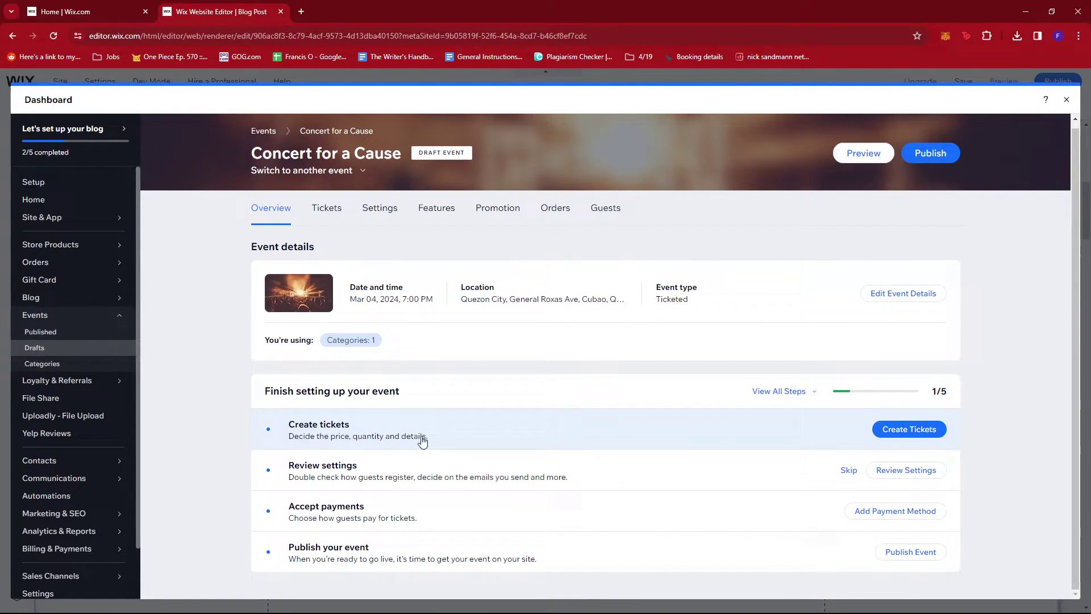
left_click(918, 432)
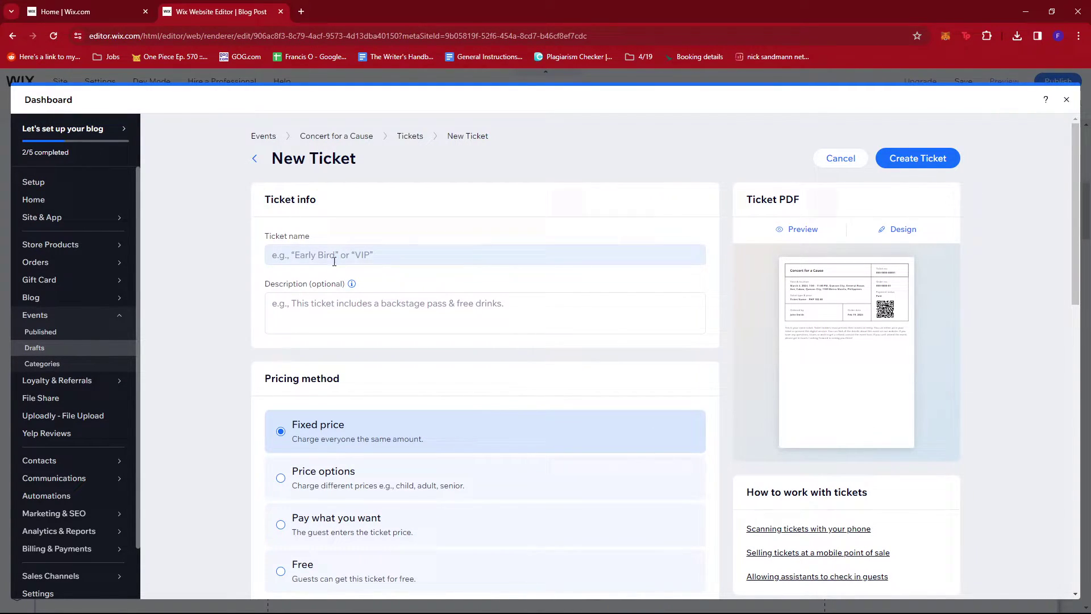
Name the new ticket 'VIP' and scroll down to the pricing method options
left_click(329, 256)
type("VIP")
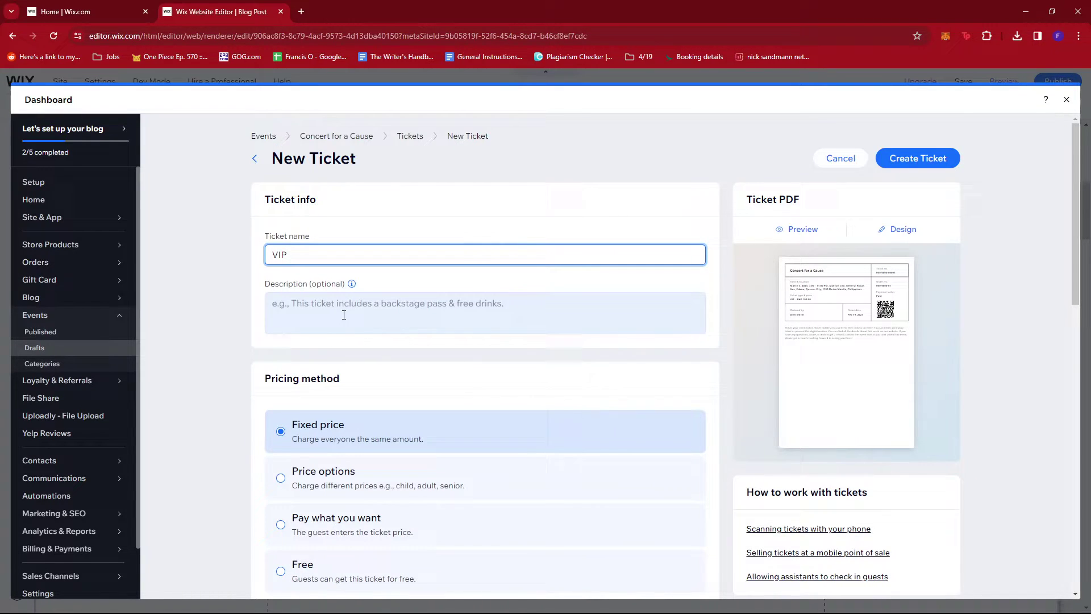
left_click_drag(259, 286, 351, 284)
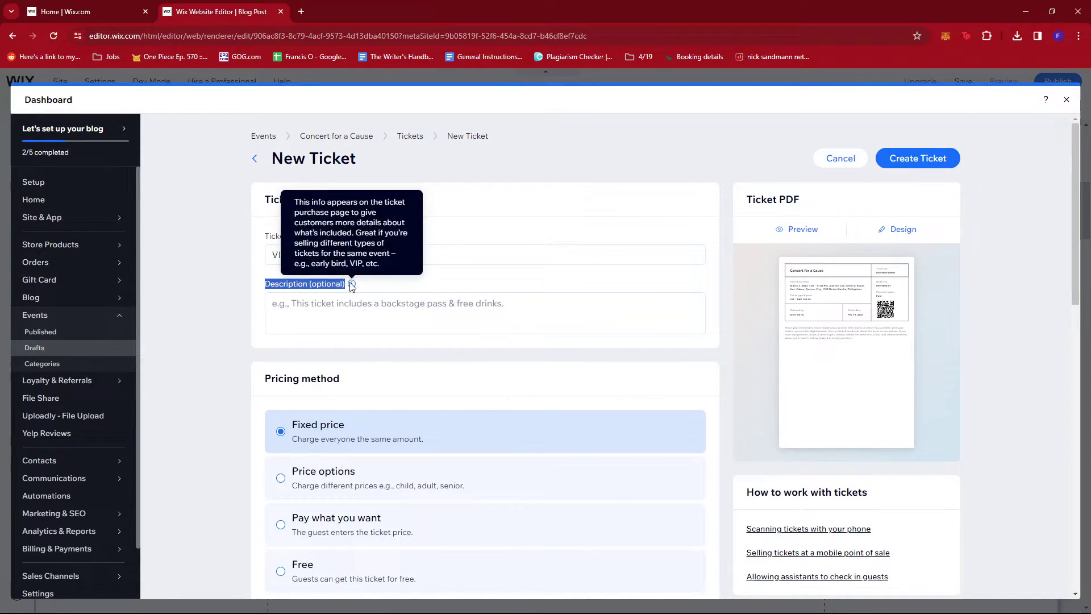
left_click(422, 287)
scroll(393, 296, "down", 2)
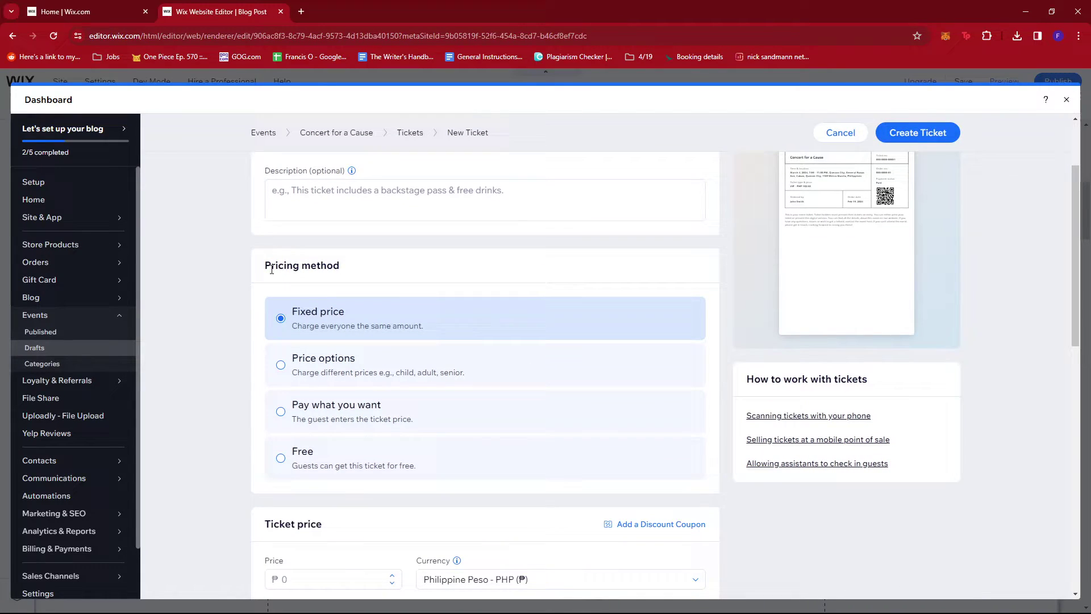
left_click_drag(263, 267, 368, 271)
scroll(367, 271, "down", 2)
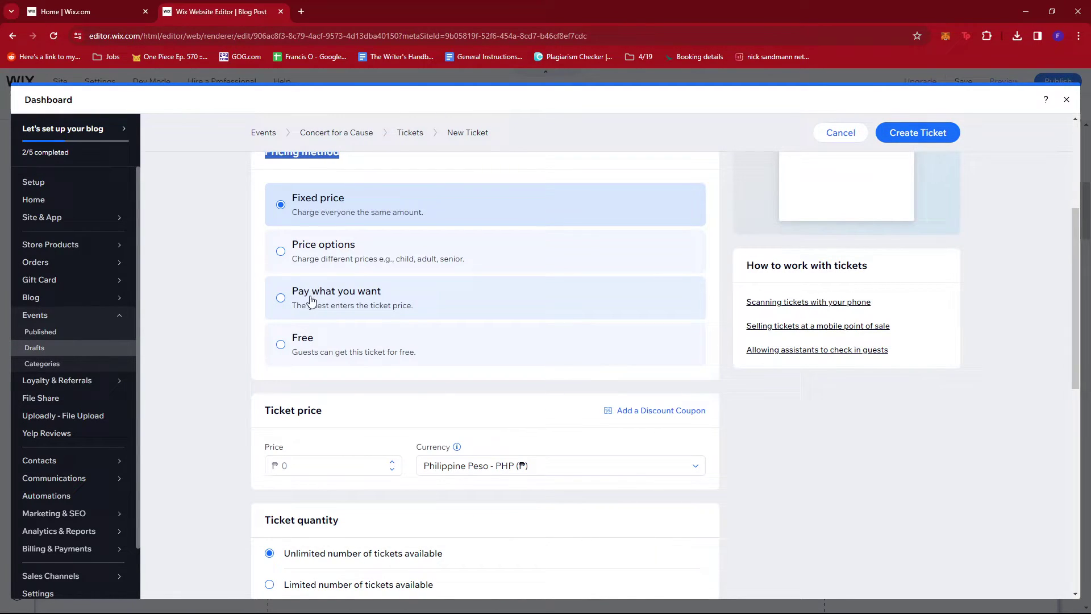
Set the VIP ticket's pricing method to Pay what you want
left_click(281, 298)
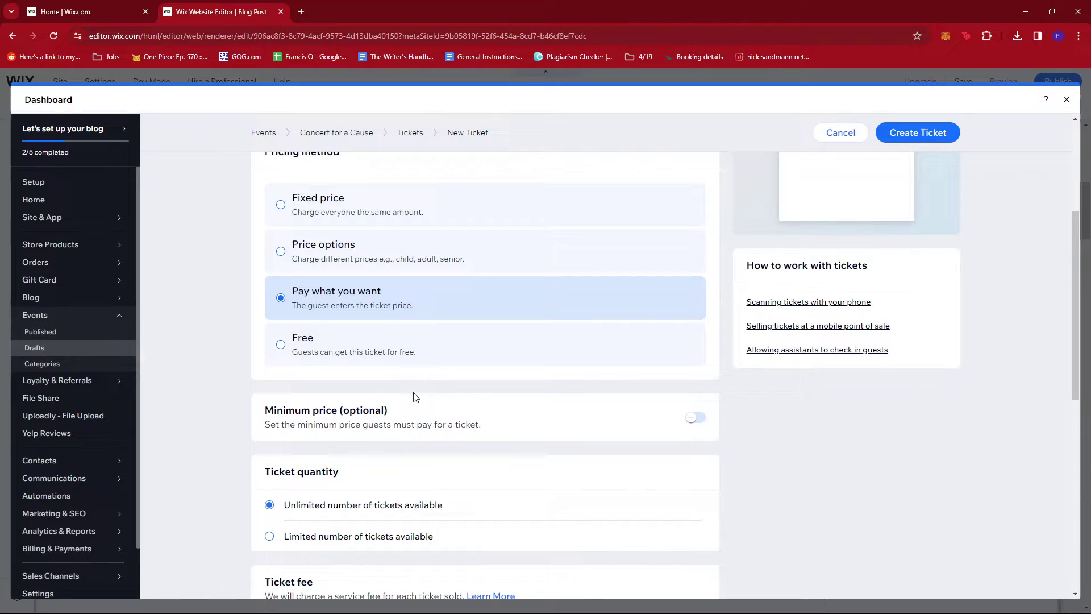
scroll(477, 392, "down", 3)
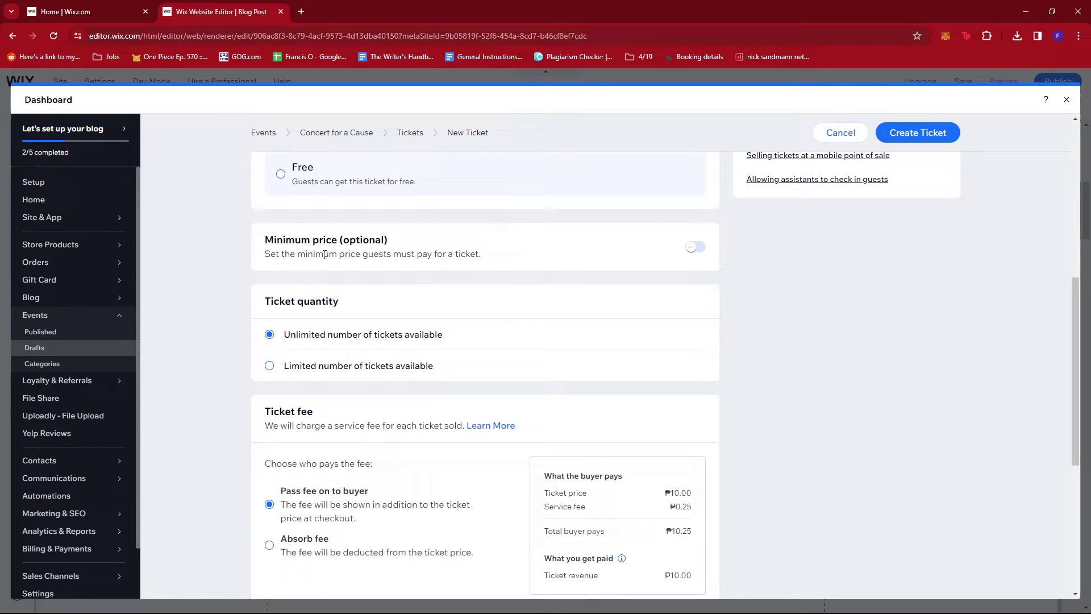
scroll(511, 257, "down", 1)
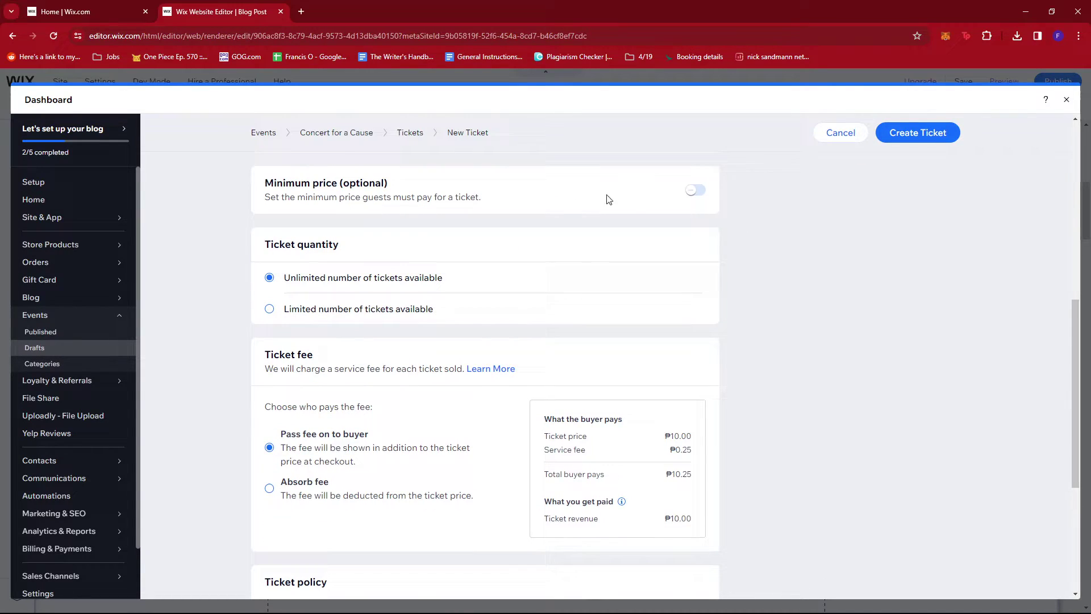
scroll(525, 221, "down", 1)
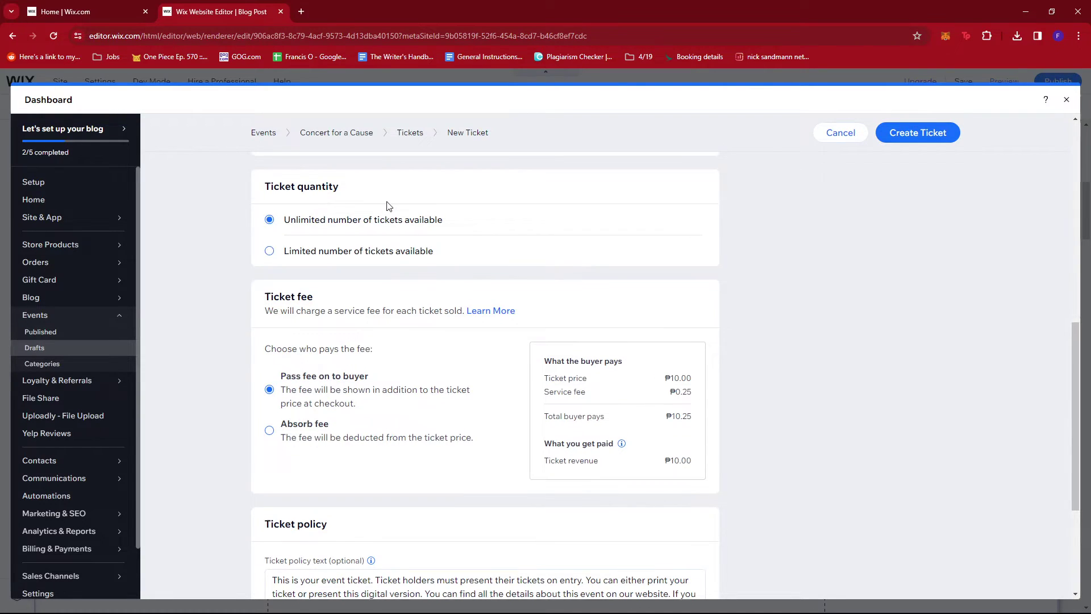
scroll(375, 203, "down", 1)
scroll(284, 256, "up", 2)
Limit the ticket quantity to 10000, keeping the service fee passed on to the buyer
left_click(270, 309)
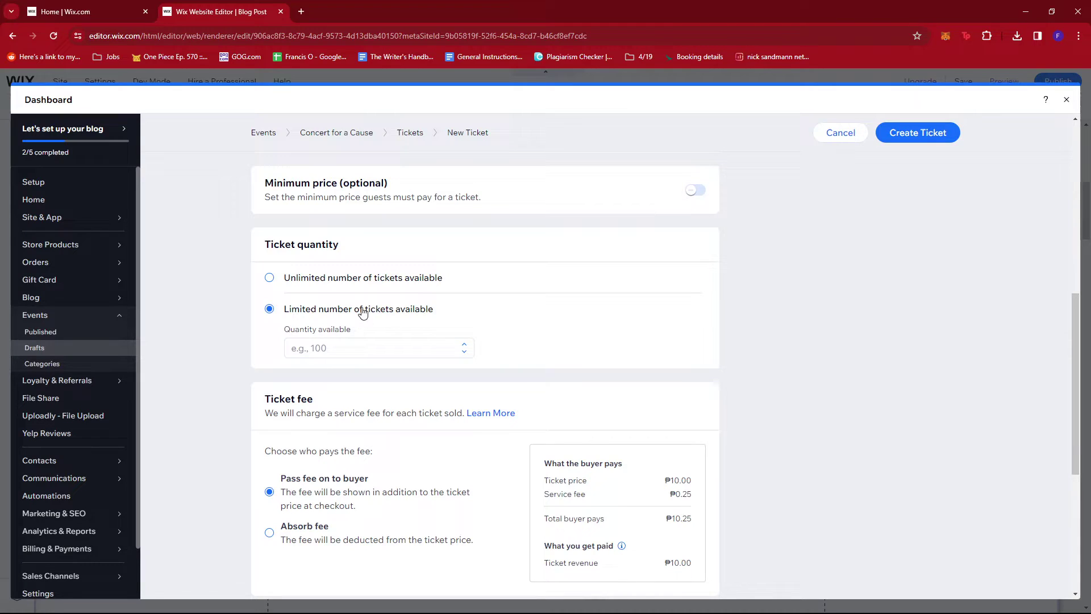
left_click(376, 348)
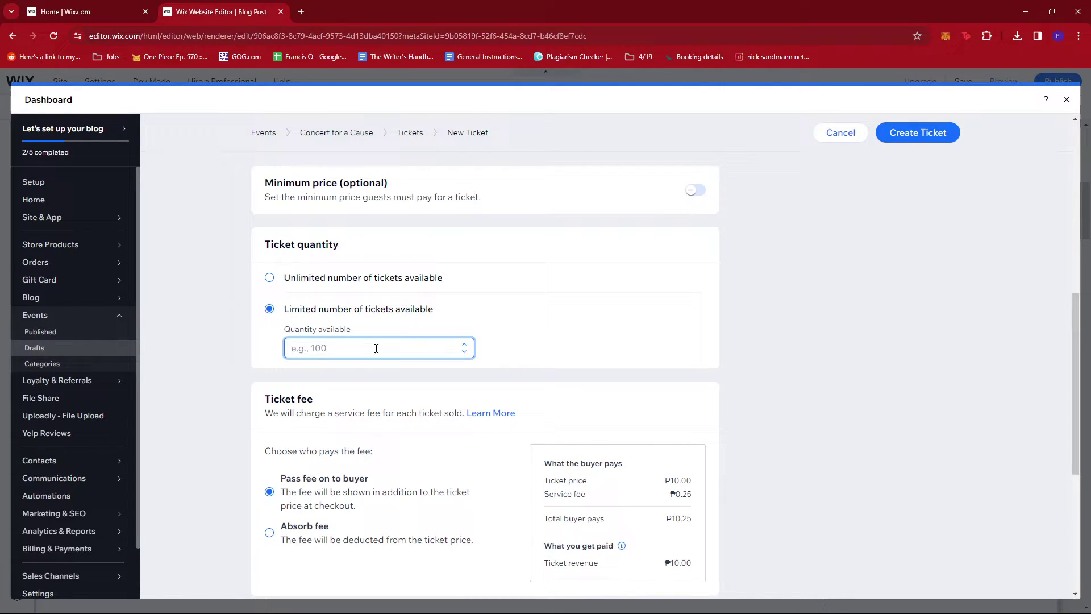
type("10000")
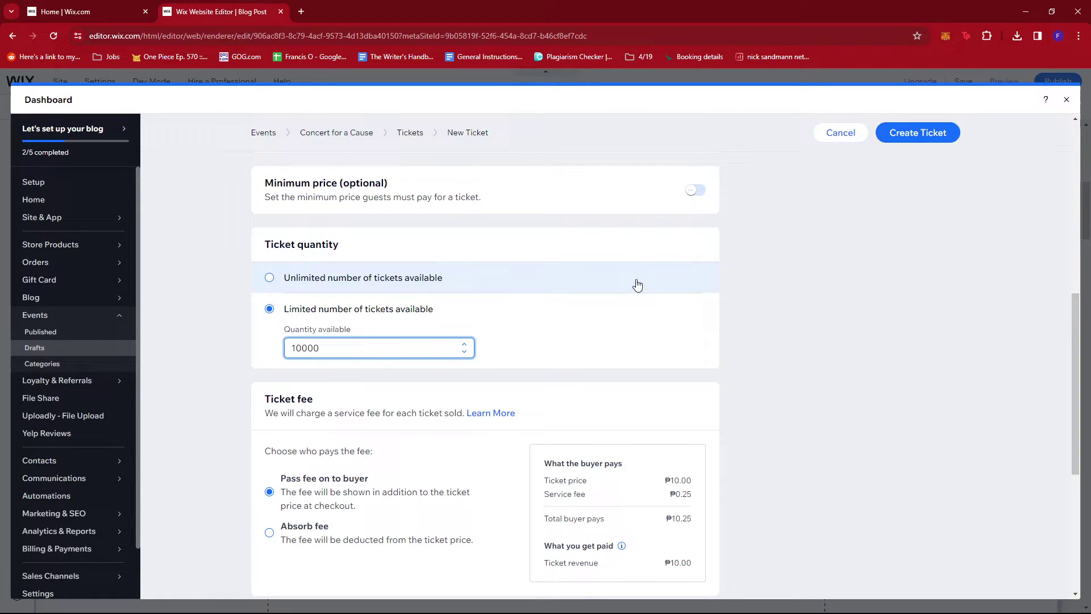
scroll(637, 284, "down", 2)
scroll(637, 284, "down", 1)
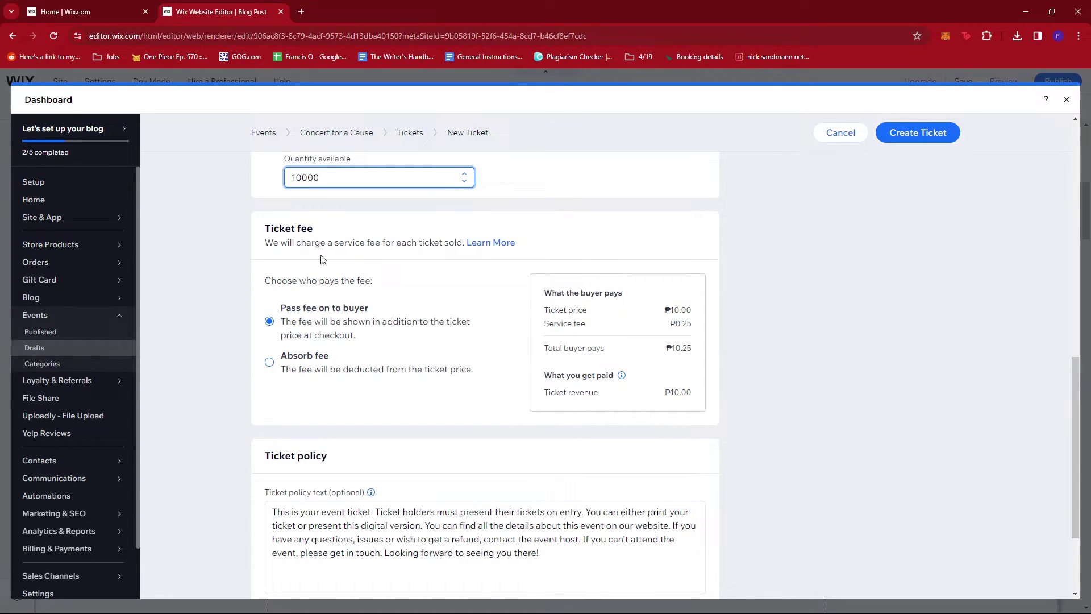
scroll(319, 267, "down", 1)
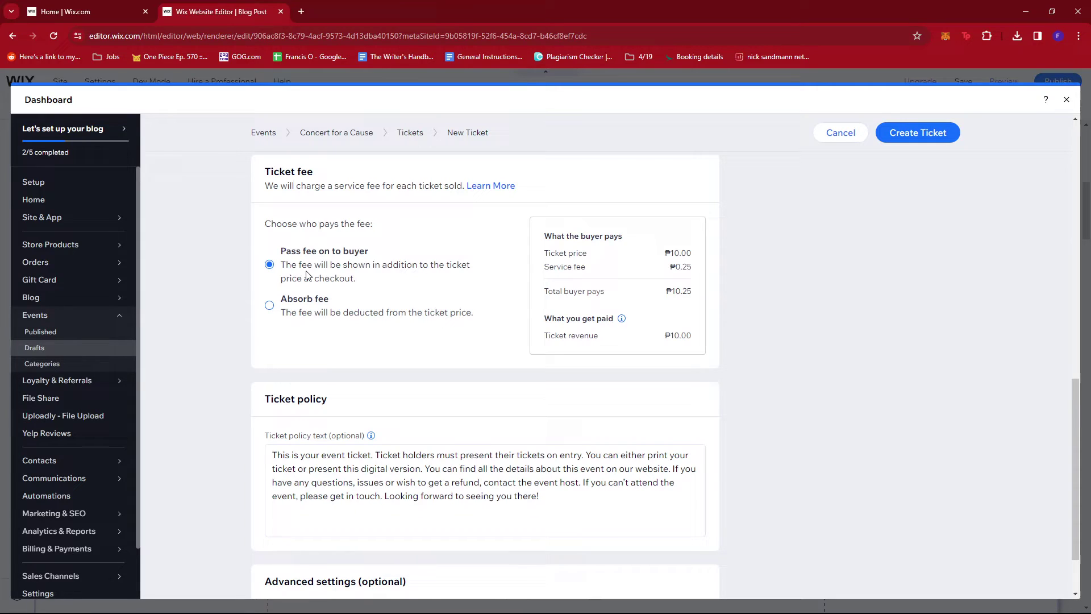
scroll(340, 272, "up", 3)
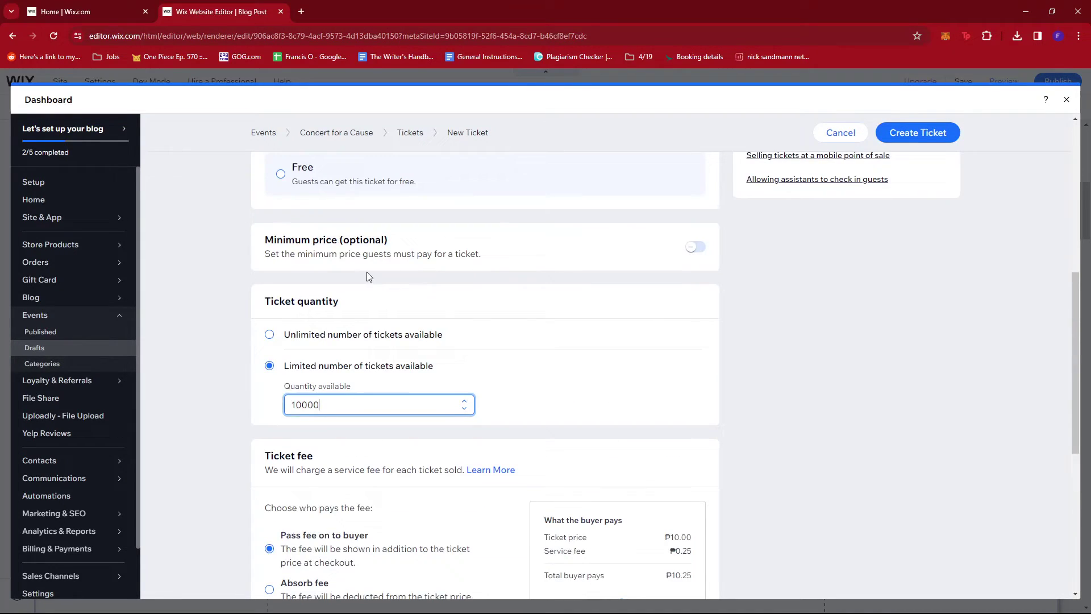
scroll(353, 339, "up", 4)
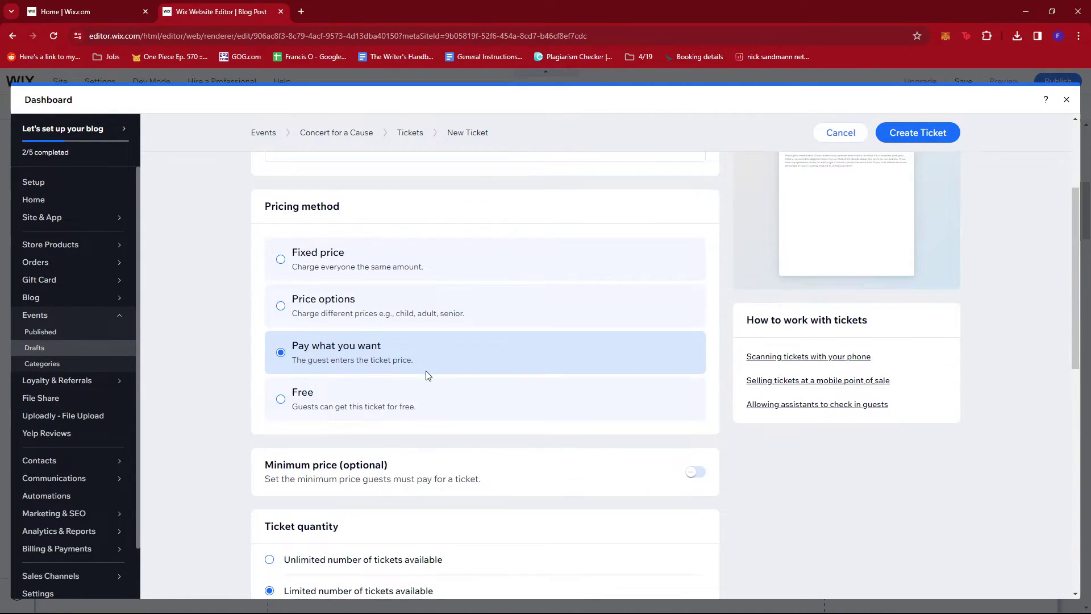
scroll(567, 367, "down", 6)
scroll(520, 401, "down", 2)
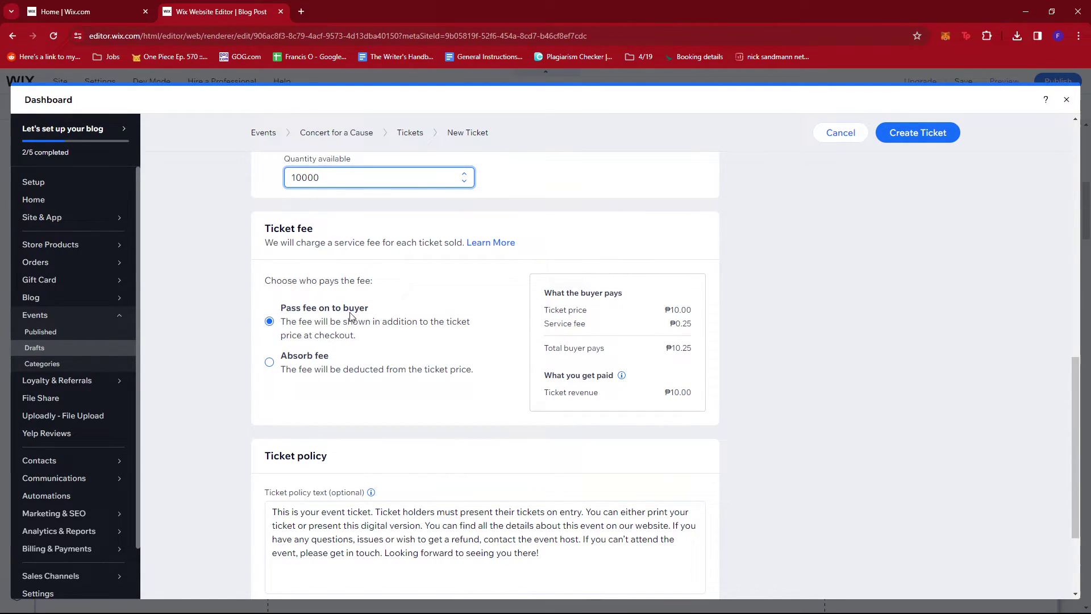
scroll(360, 324, "down", 2)
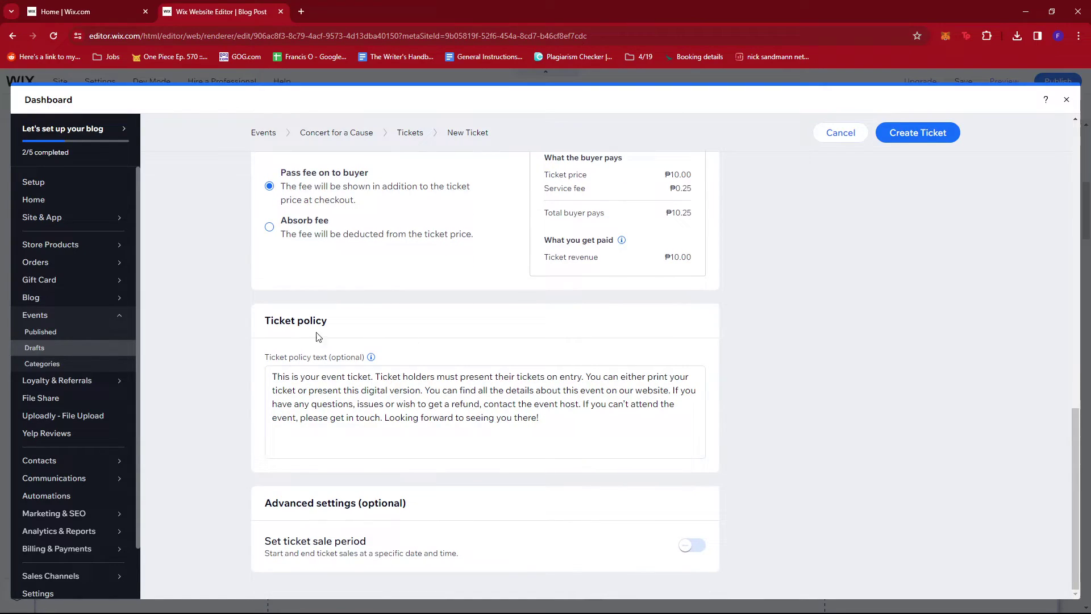
left_click_drag(266, 321, 339, 324)
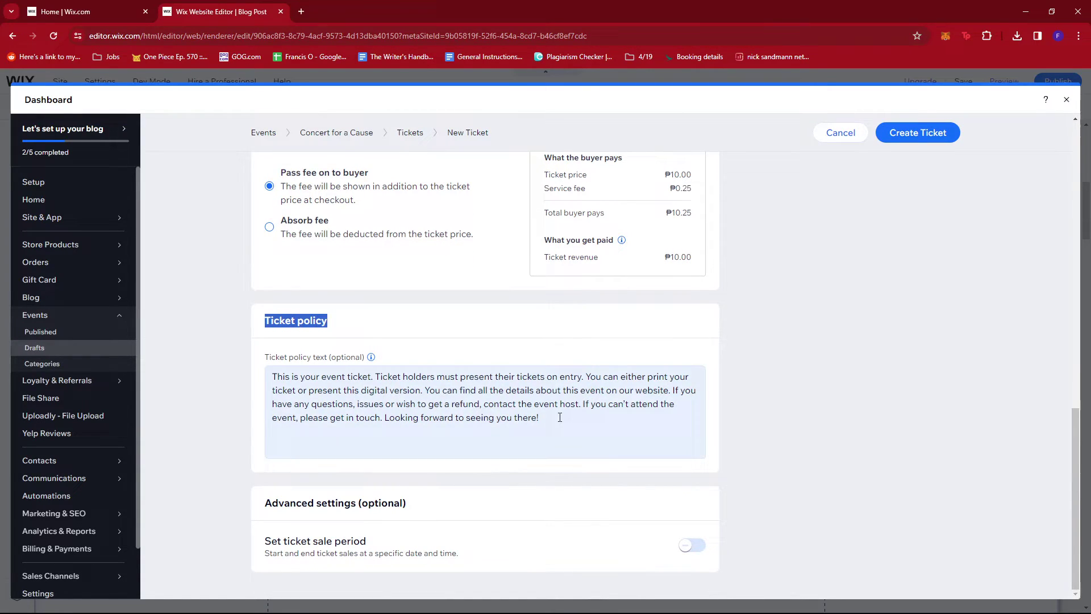
left_click(571, 423)
left_click_drag(570, 421, 280, 376)
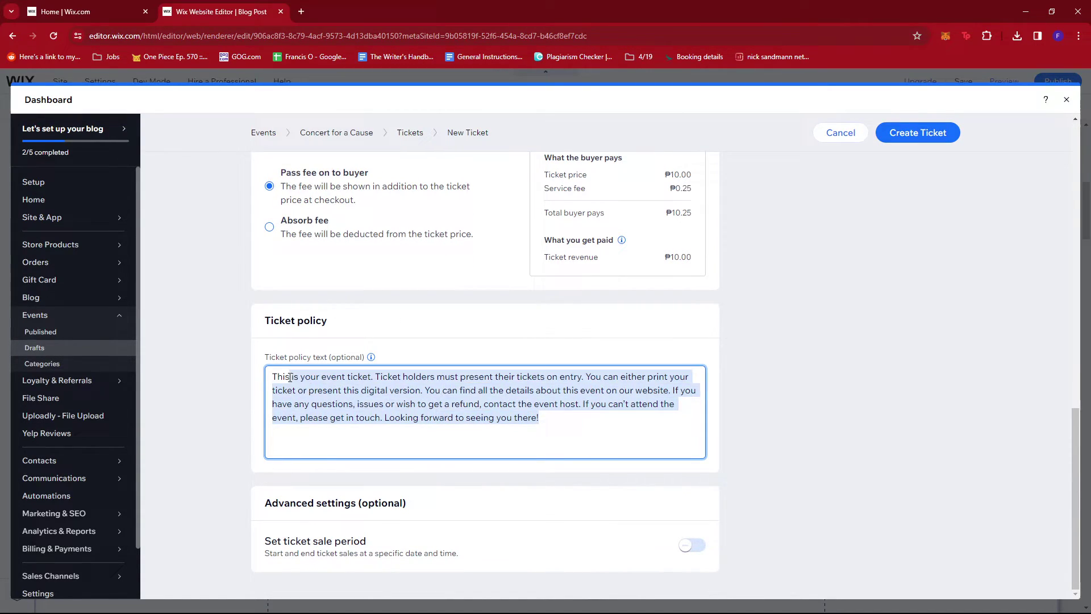
left_click(319, 395)
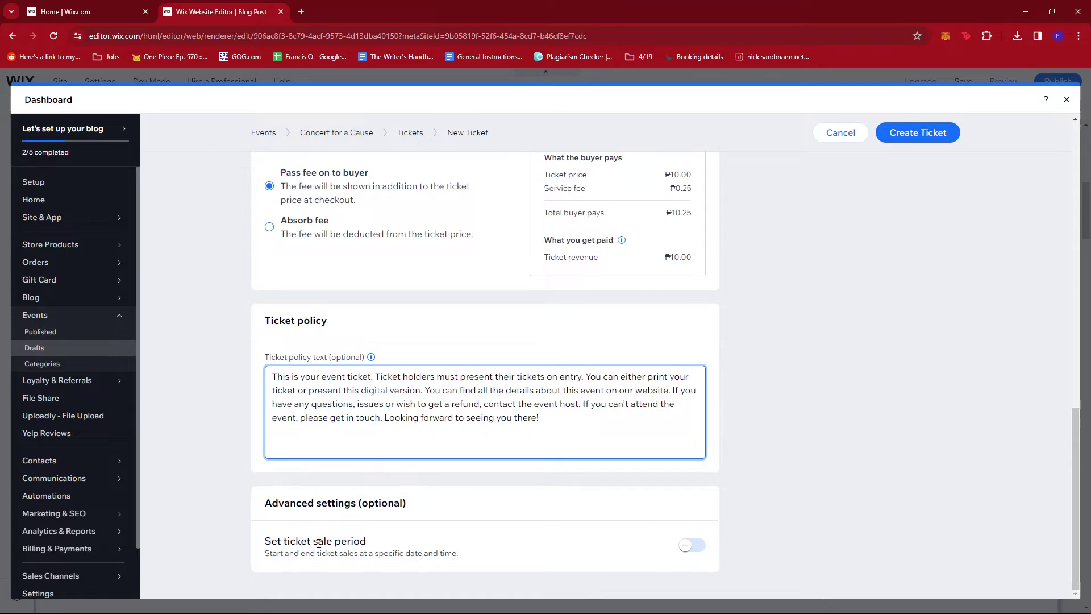
scroll(497, 567, "up", 15)
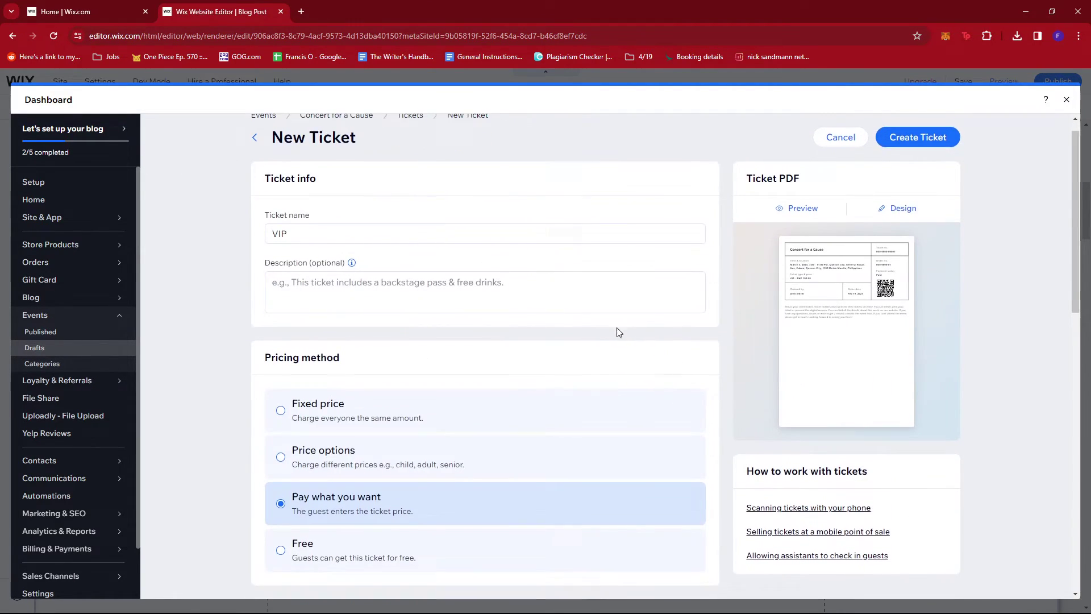
Create the VIP ticket and publish the Concert for a Cause event
left_click(920, 163)
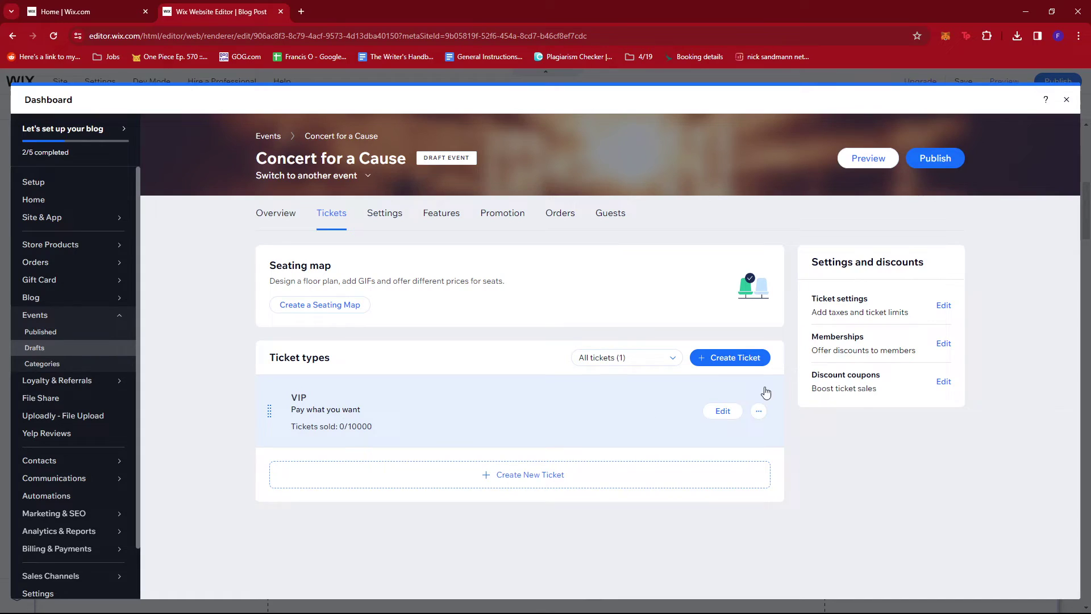
left_click(945, 160)
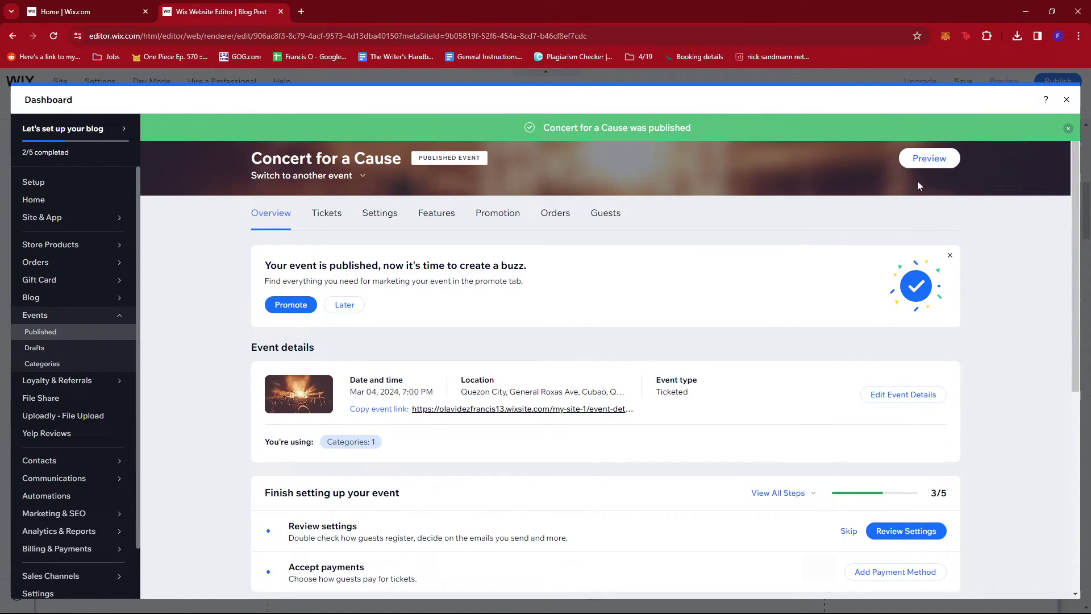
Preview the Concert for a Cause event page and scroll through it to review the Tickets section
left_click(929, 161)
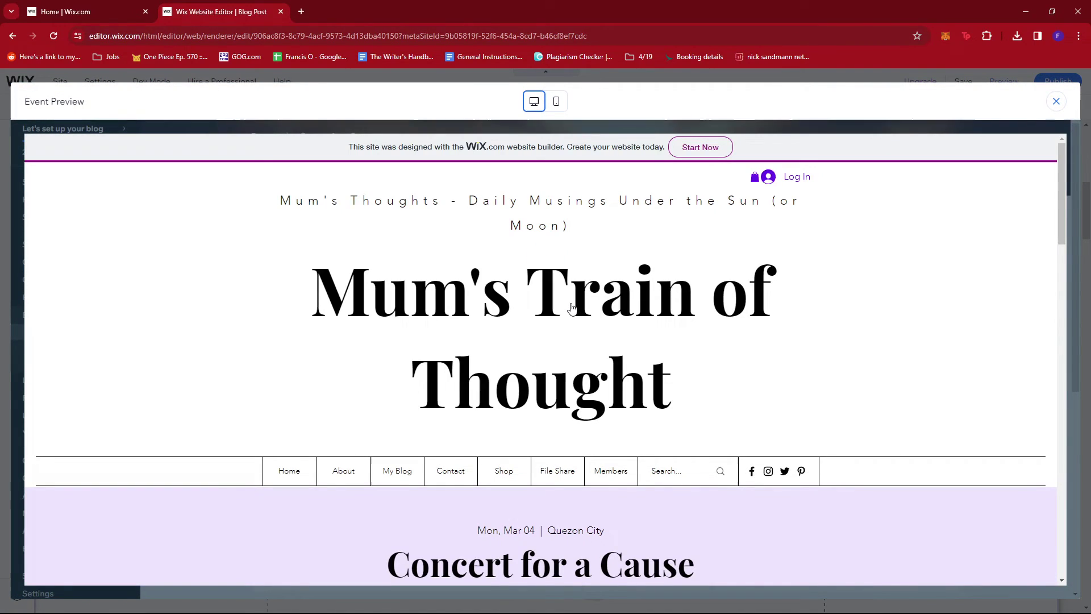
scroll(574, 307, "down", 6)
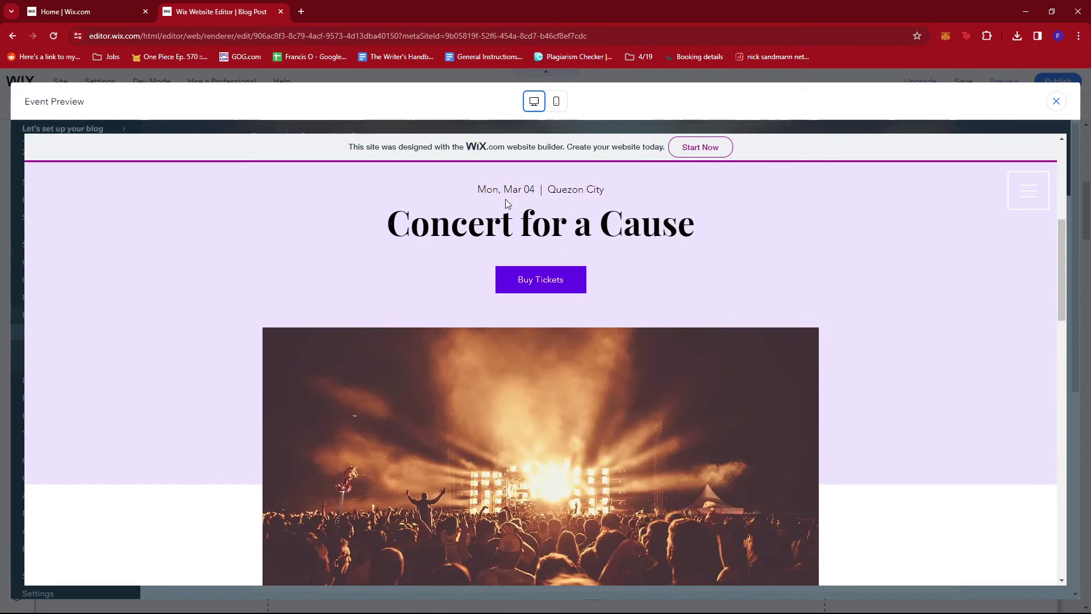
scroll(594, 274, "down", 2)
scroll(625, 284, "up", 3)
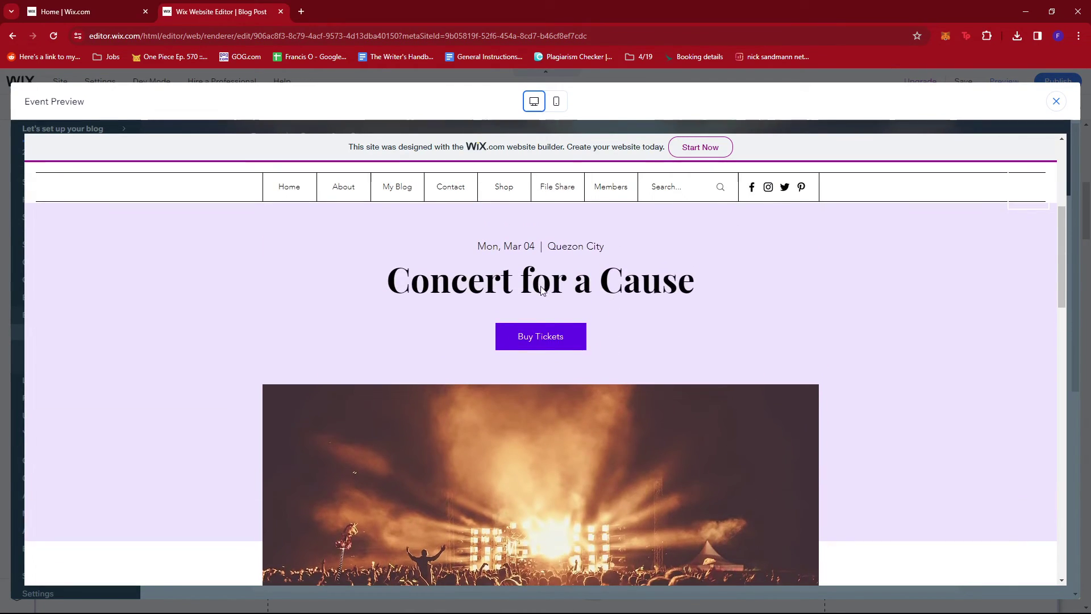
scroll(663, 296, "down", 3)
scroll(660, 304, "down", 4)
scroll(653, 305, "up", 3)
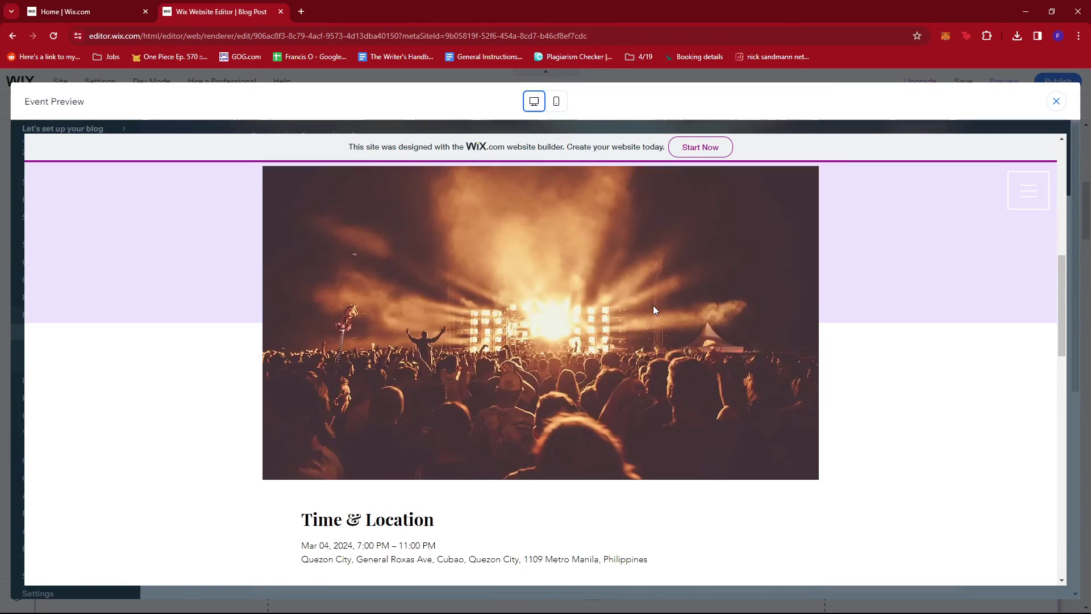
scroll(662, 308, "down", 6)
scroll(653, 313, "up", 2)
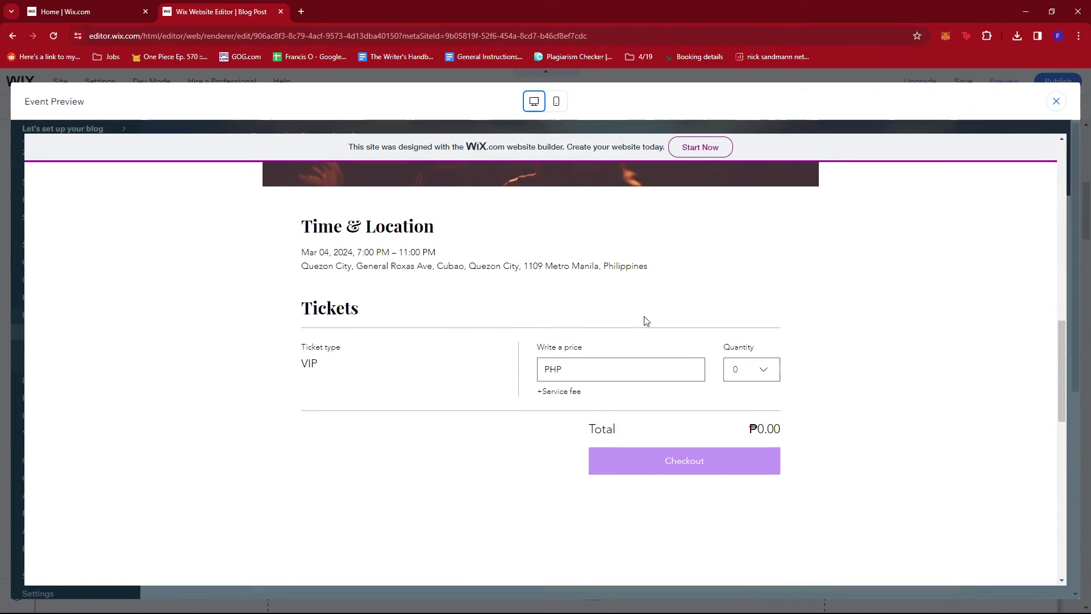
scroll(587, 316, "up", 6)
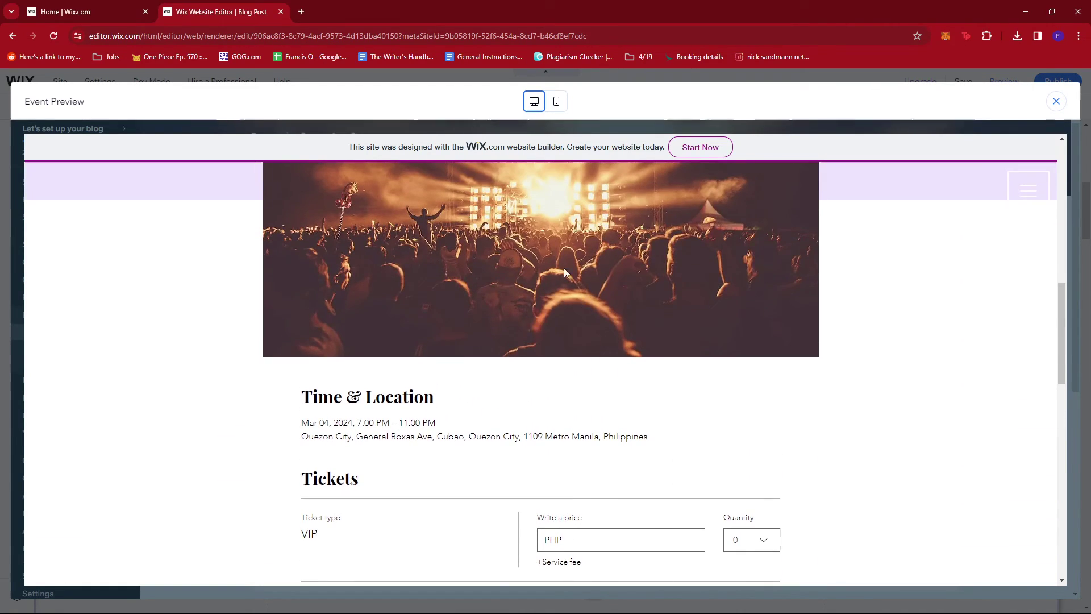
scroll(582, 313, "down", 6)
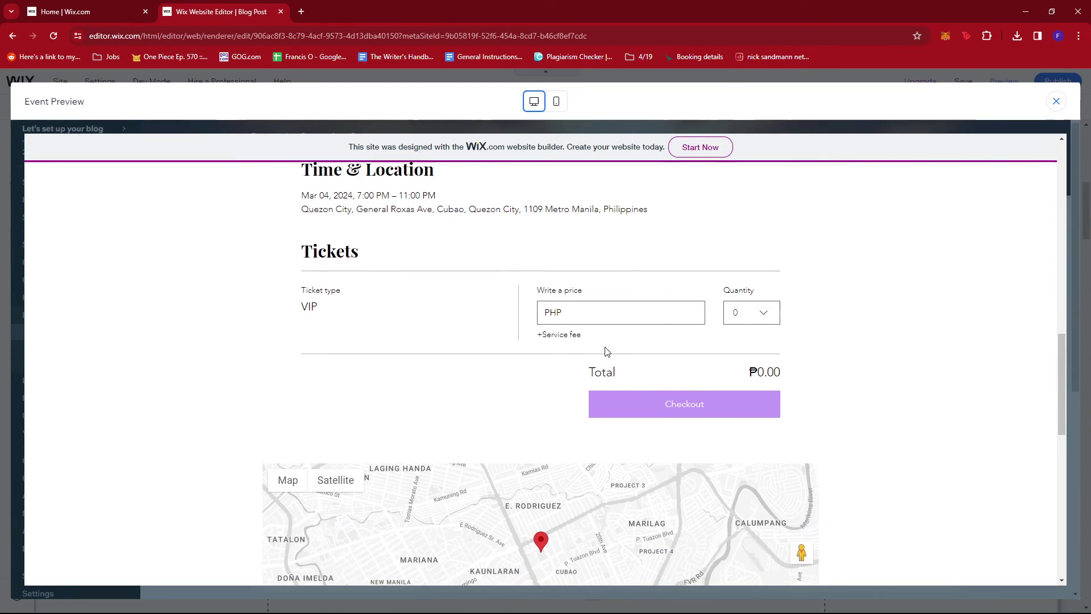
scroll(685, 352, "down", 2)
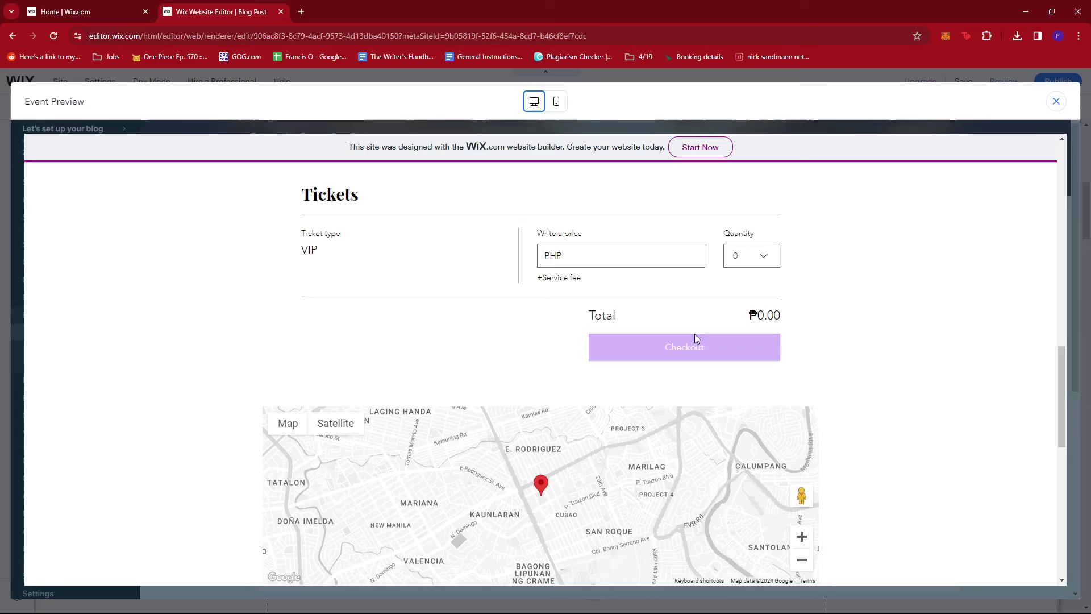
scroll(695, 335, "up", 3)
scroll(635, 377, "up", 2)
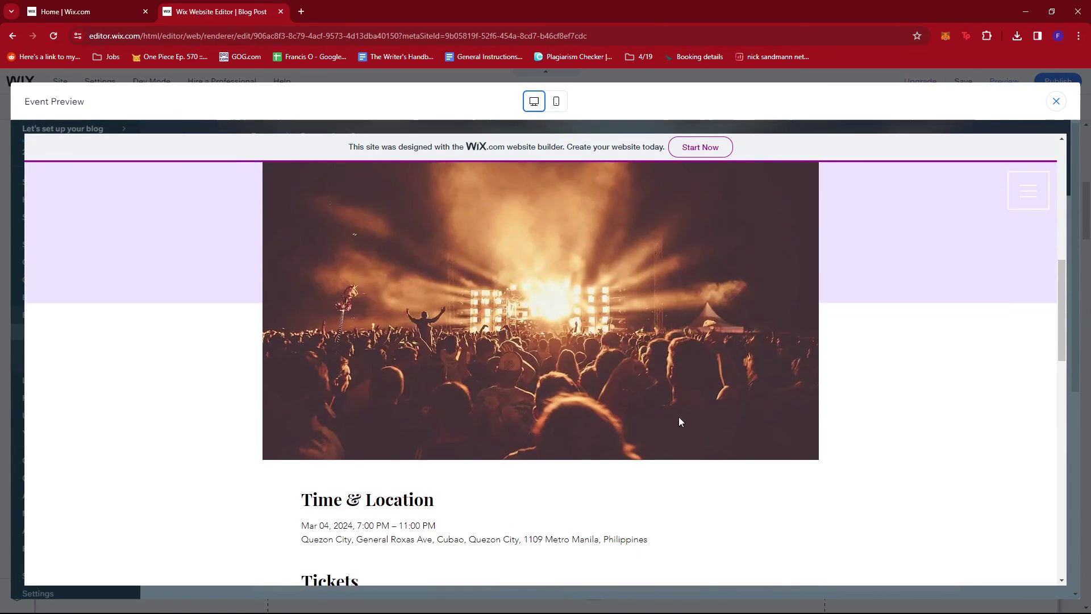
scroll(679, 421, "down", 3)
scroll(647, 366, "up", 7)
scroll(615, 362, "up", 5)
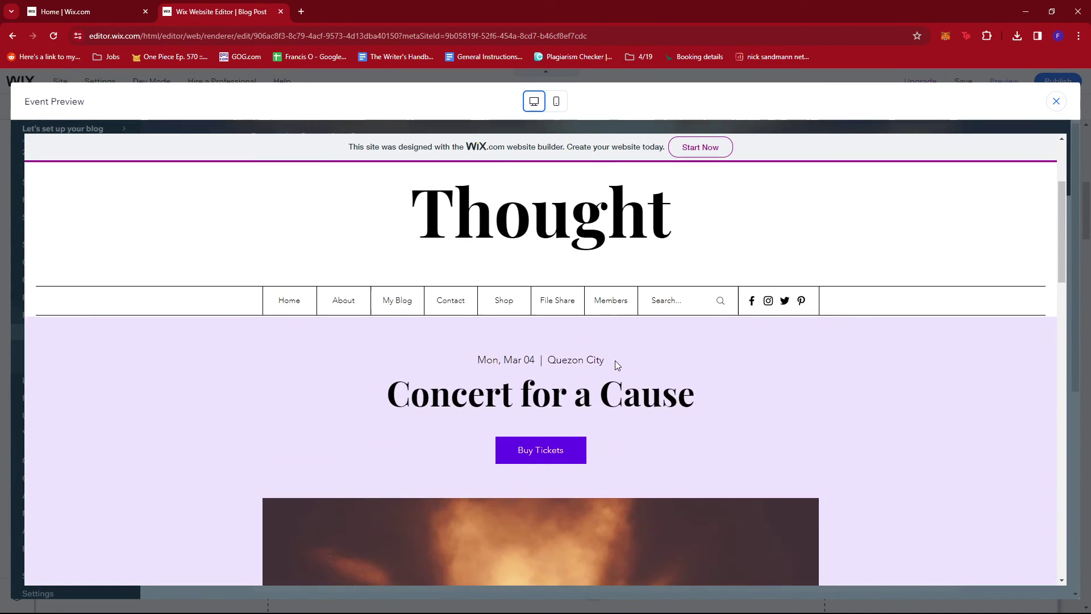